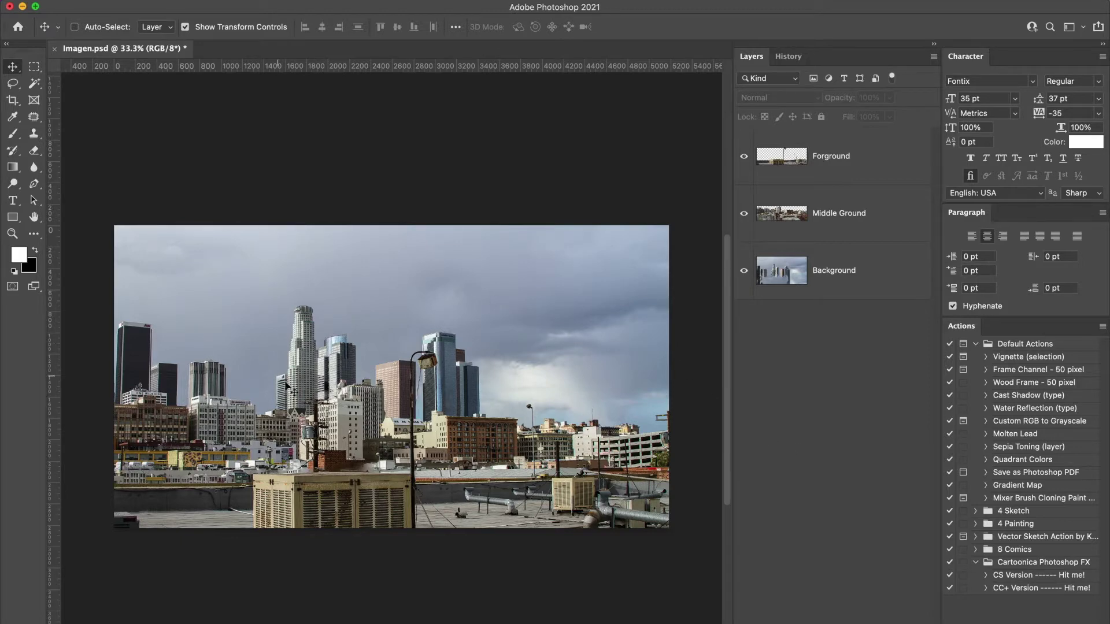
# - Hide and re-show the Background, Middle Ground and Forground layers, then minimize Photoshop
pyautogui.click(744, 270)
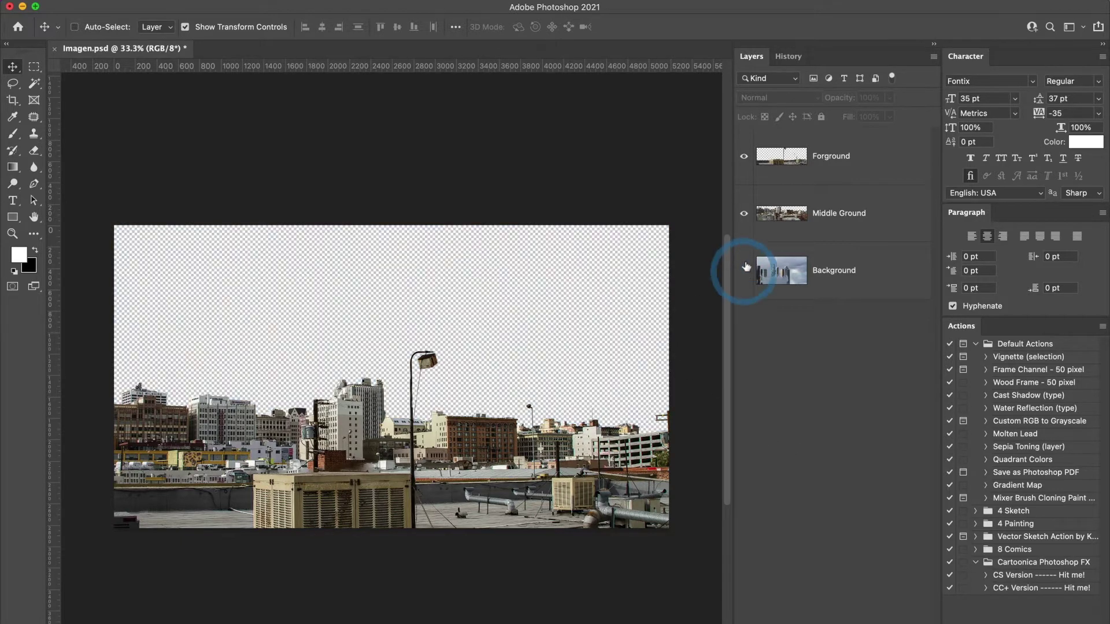
pyautogui.click(745, 212)
pyautogui.click(746, 167)
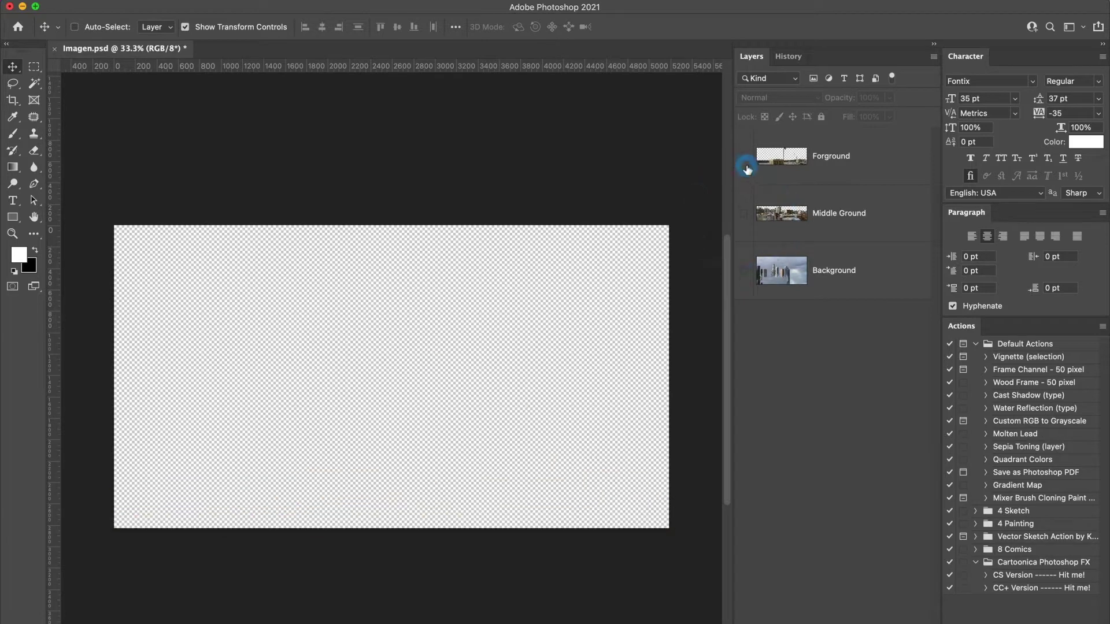
pyautogui.click(744, 157)
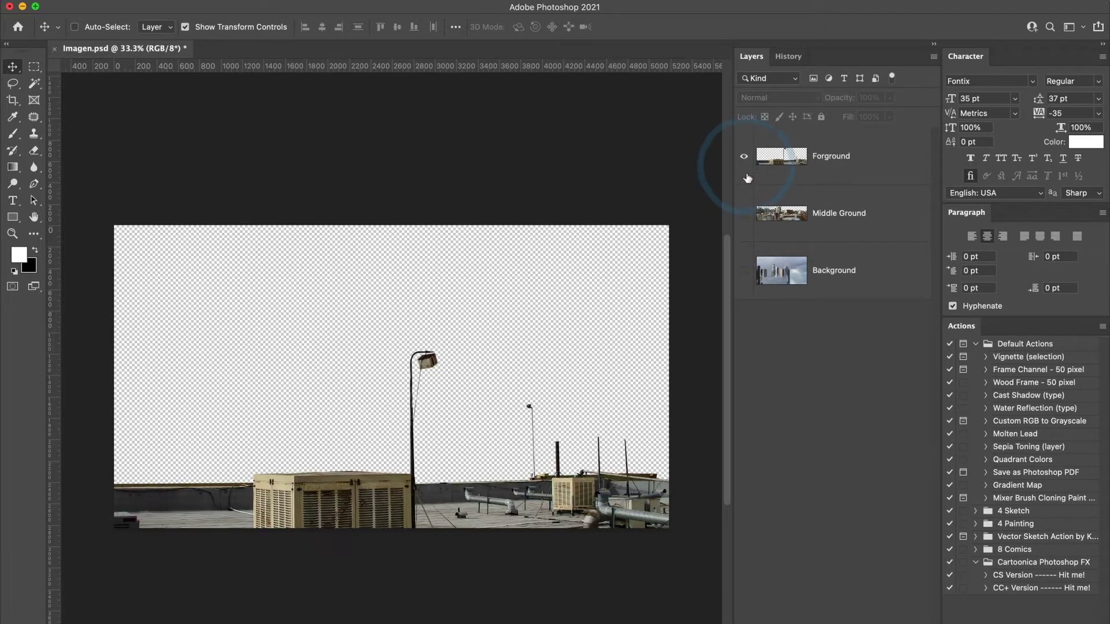
pyautogui.click(745, 214)
pyautogui.click(744, 272)
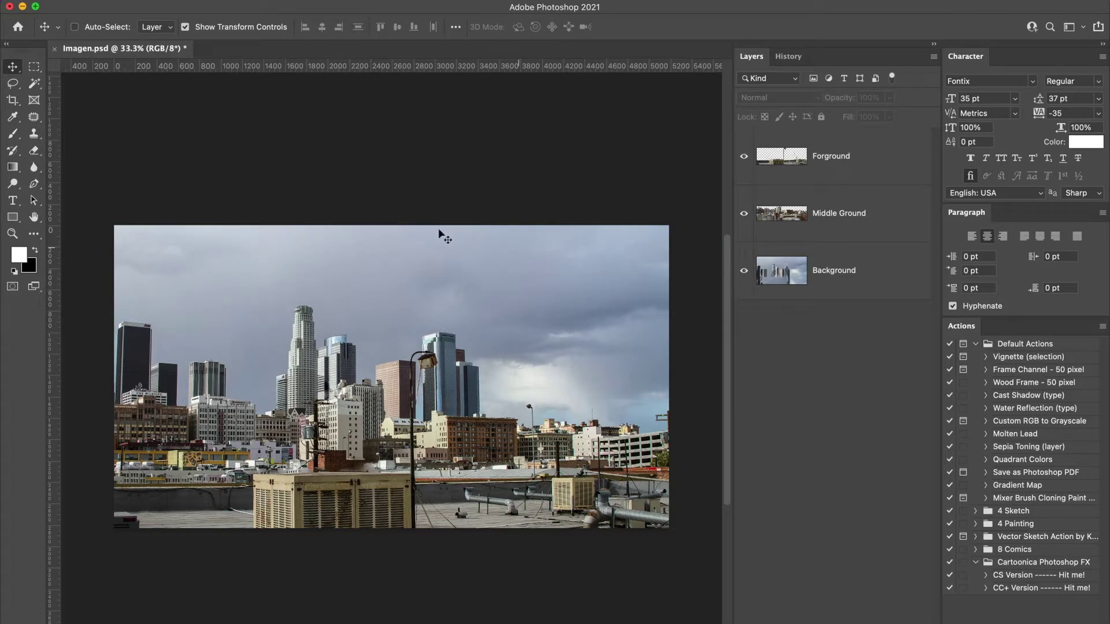
pyautogui.click(23, 7)
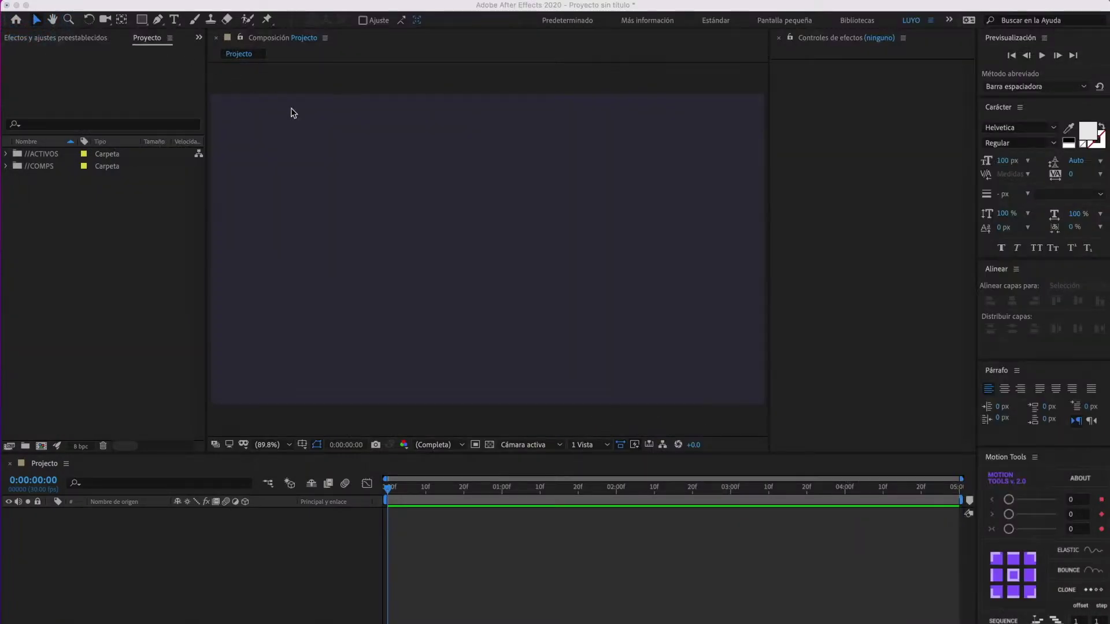
# - Open the import file window via Archivo > Importar > Archivo…
pyautogui.click(211, 24)
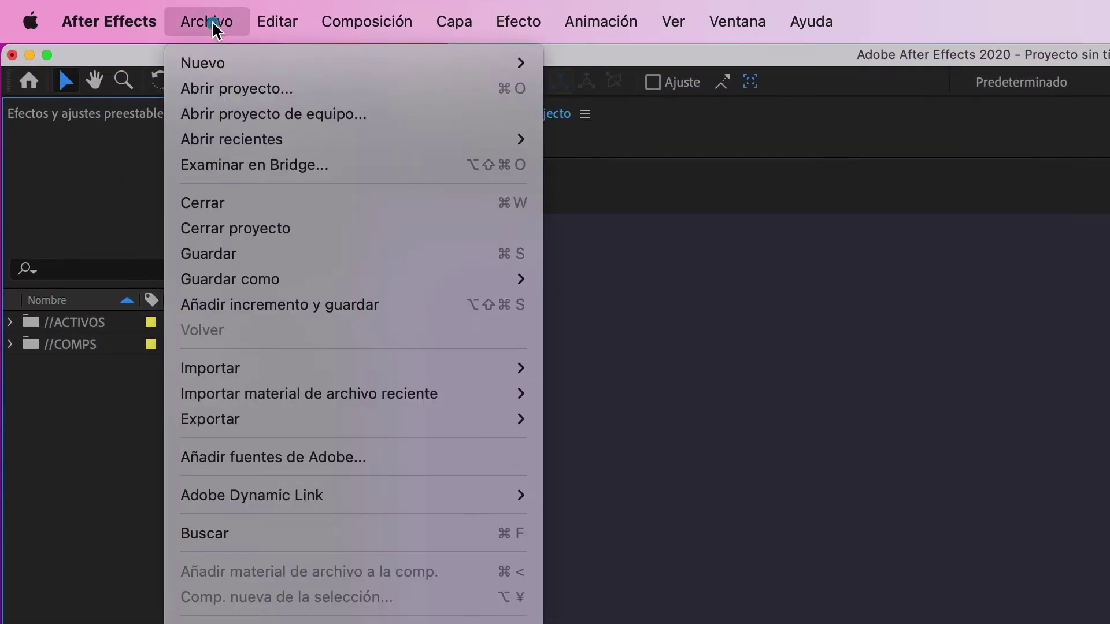
pyautogui.moveTo(266, 370)
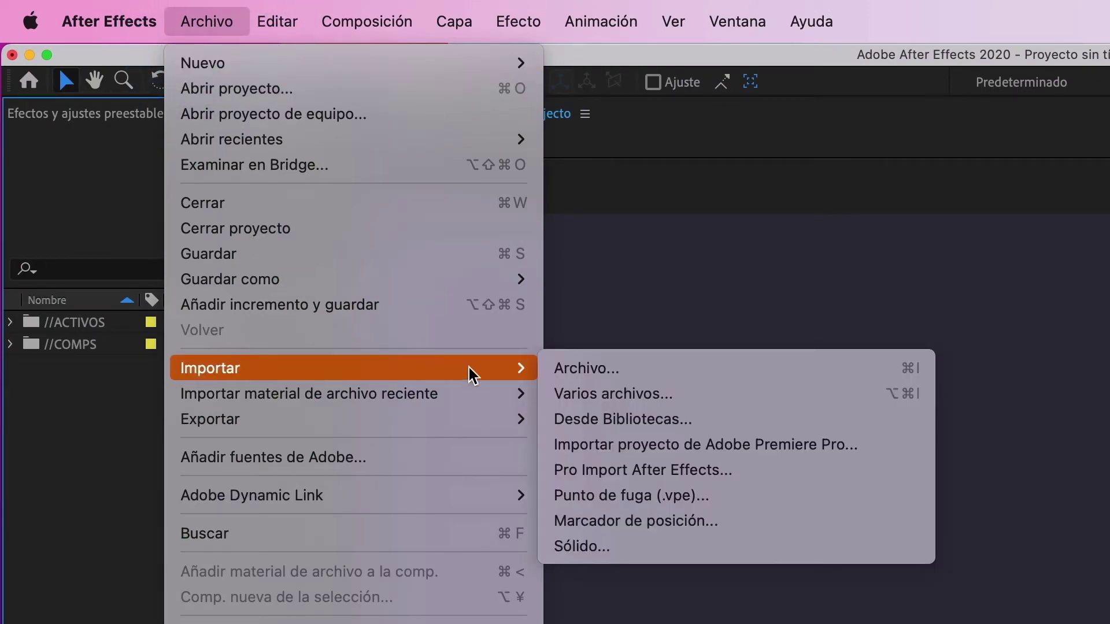
pyautogui.click(607, 371)
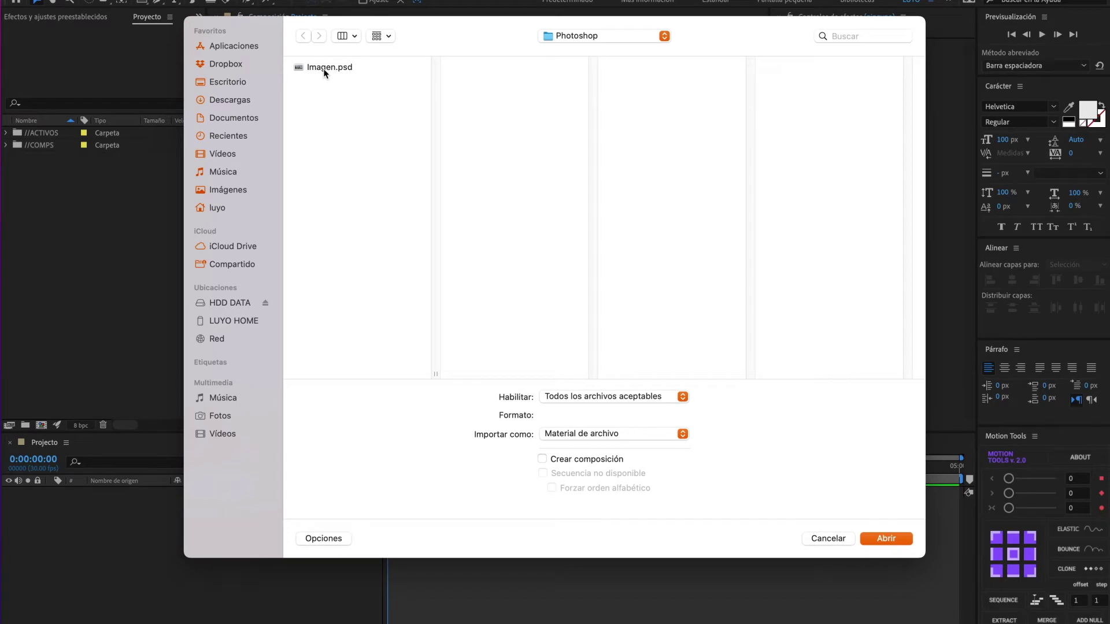
# - Pick Imagen.psd, import as 'Composición – Conservar tamaños de capa', and open it
pyautogui.click(325, 69)
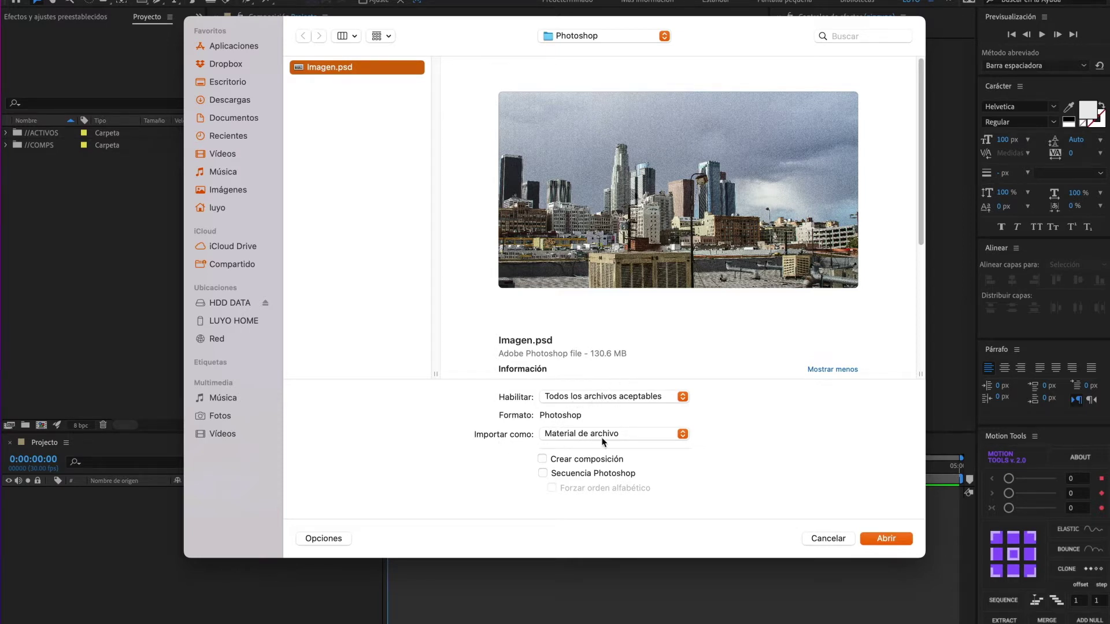
pyautogui.click(622, 436)
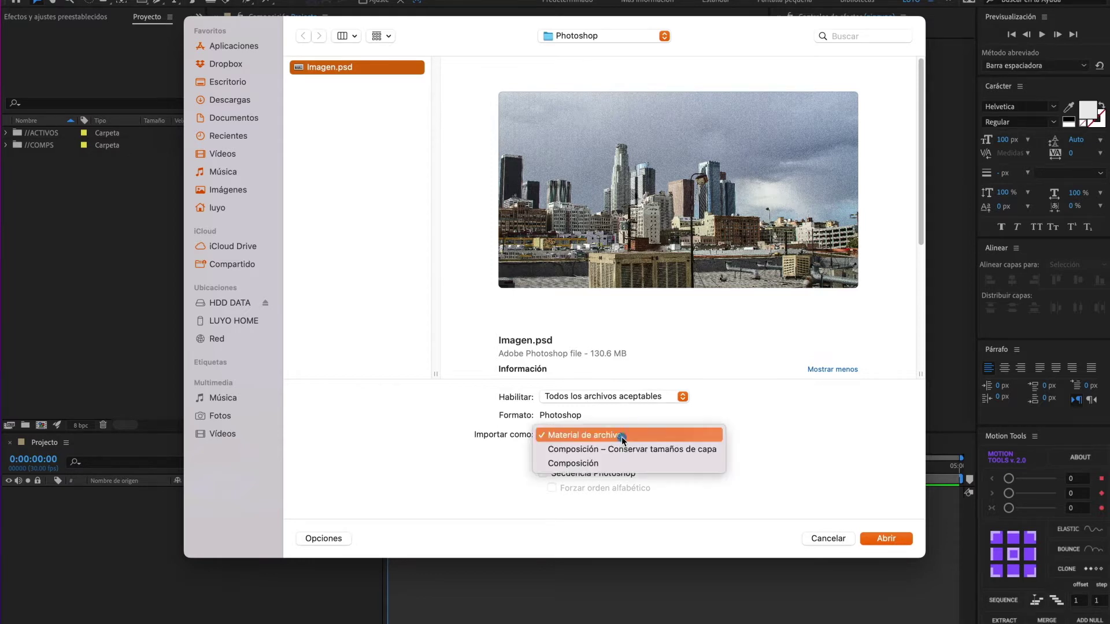
pyautogui.click(709, 452)
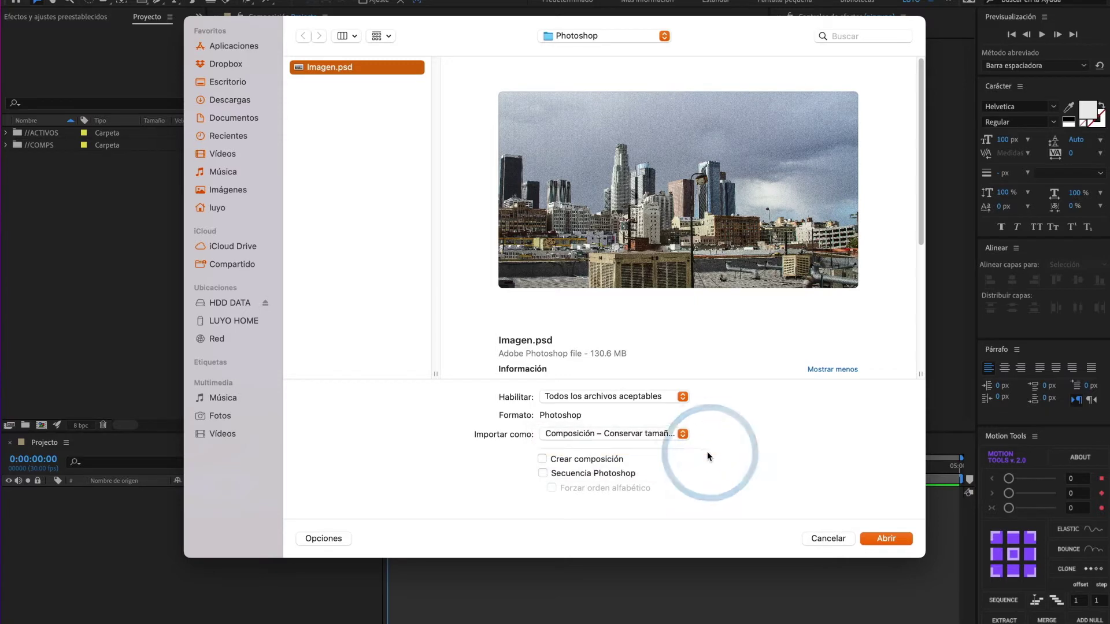
pyautogui.click(886, 540)
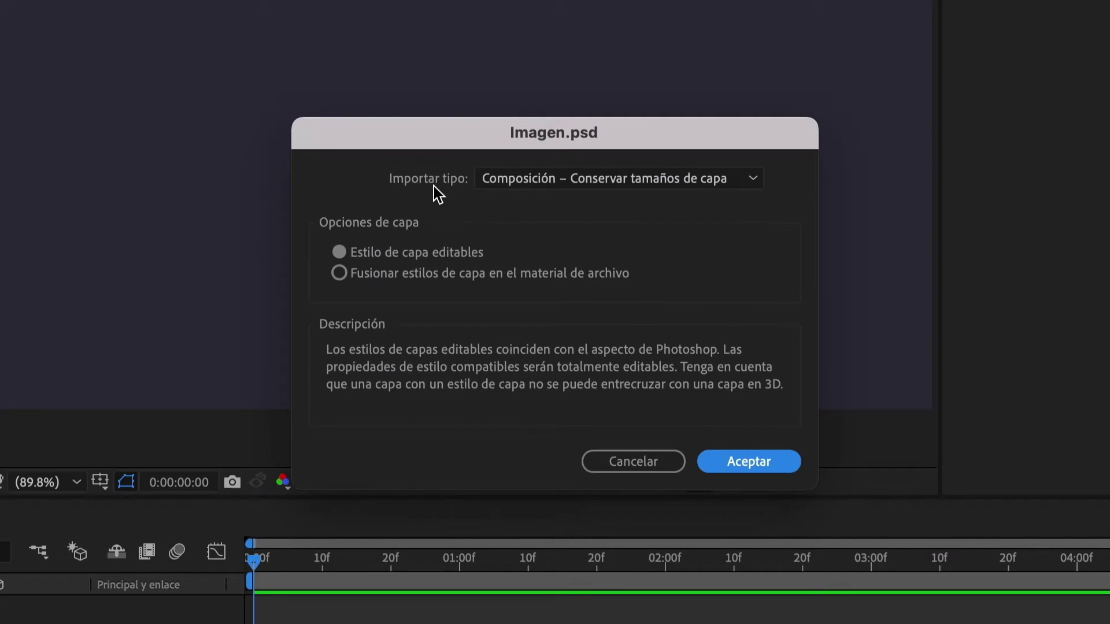
# - Keep the import type 'Composición – Conservar tamaños de capa' and accept the Imagen.psd import
pyautogui.click(595, 183)
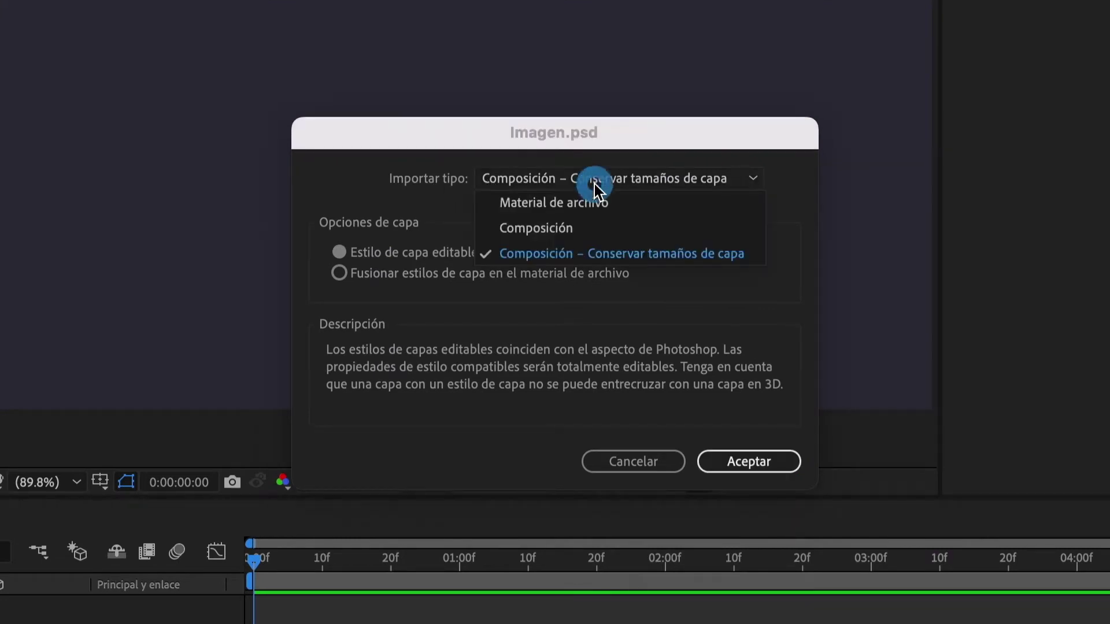
pyautogui.click(716, 254)
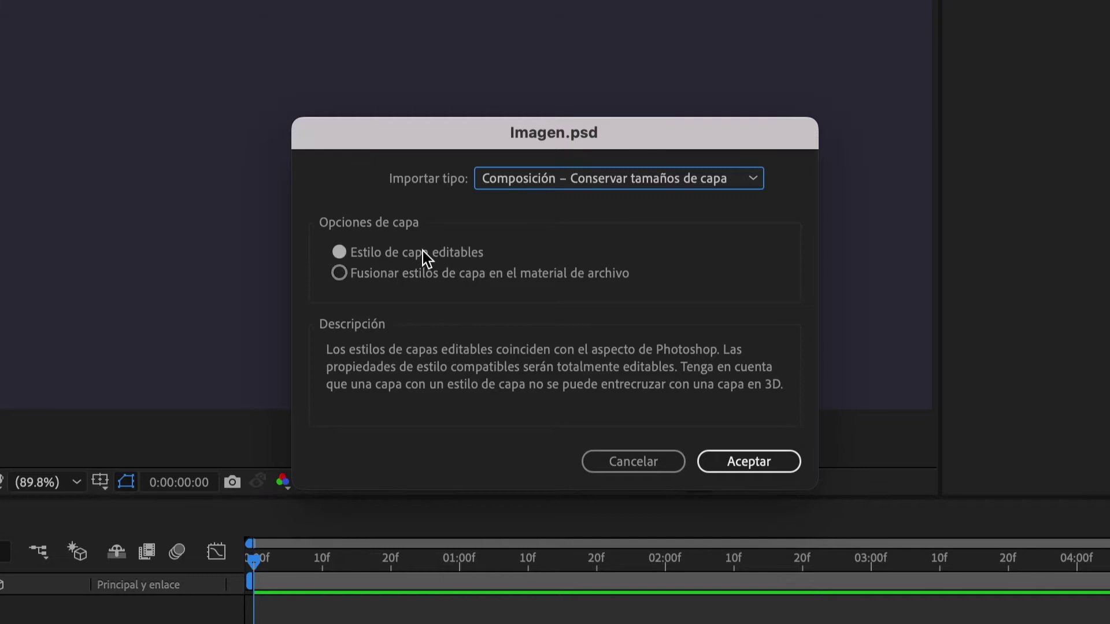
pyautogui.click(762, 467)
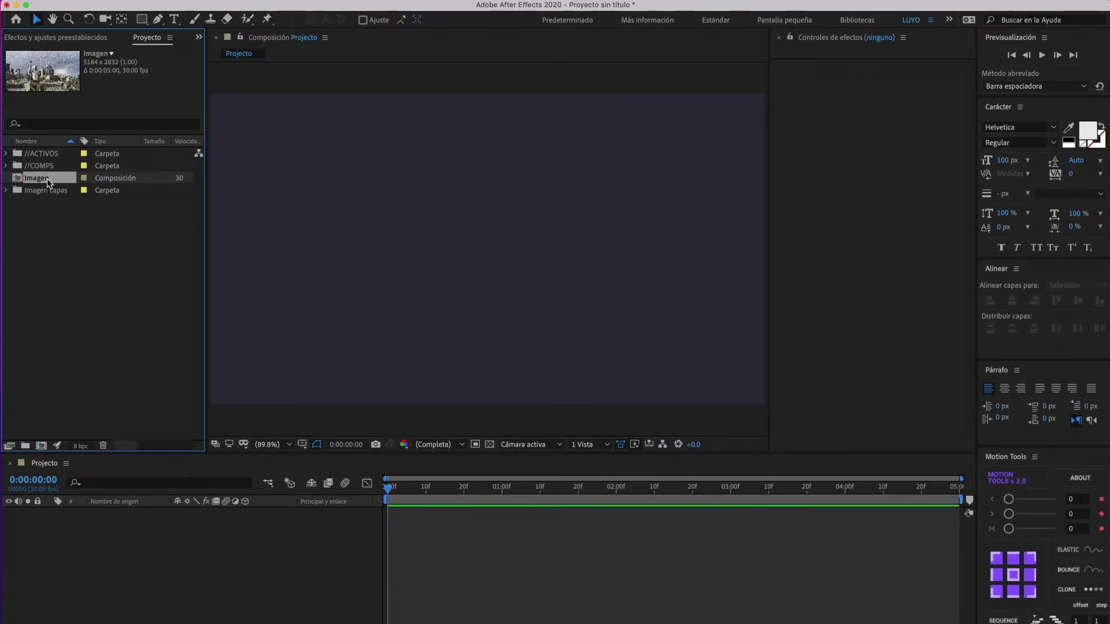
# - Move Imagen and Imagen capas into the //ACTIVOS folder
pyautogui.keyDown('shift'); pyautogui.click(35, 192); pyautogui.keyUp('shift')
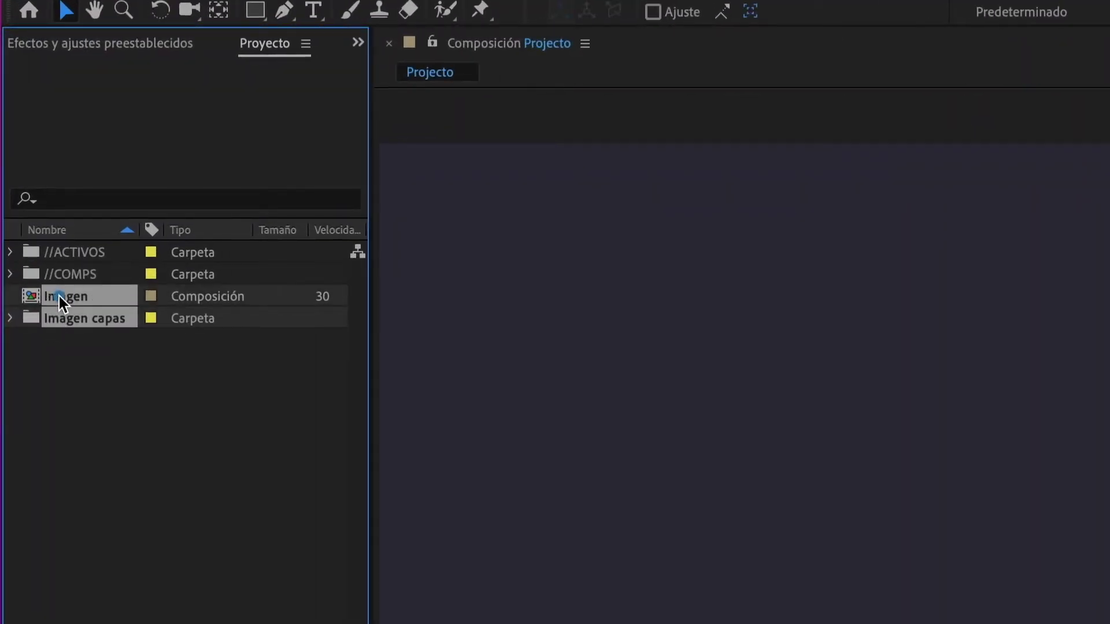
pyautogui.moveTo(33, 180); pyautogui.dragTo(39, 155)
pyautogui.moveTo(71, 256); pyautogui.dragTo(70, 256)
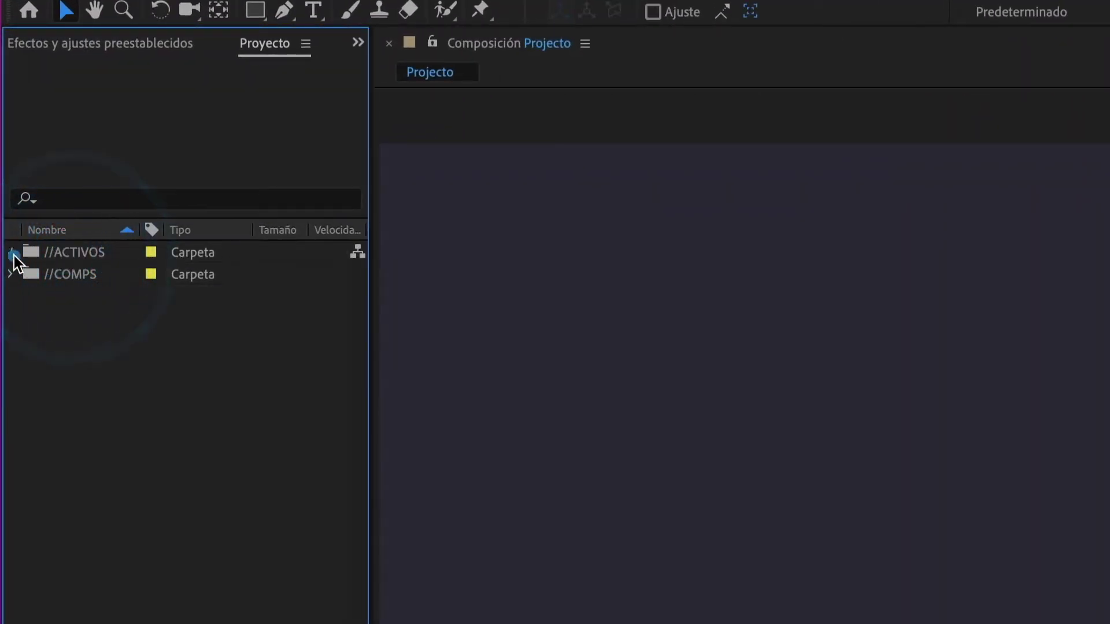
# - Expand //ACTIVOS and Imagen capas to check the three PSD layers, then open the Imagen composition
pyautogui.click(11, 254)
pyautogui.click(81, 275)
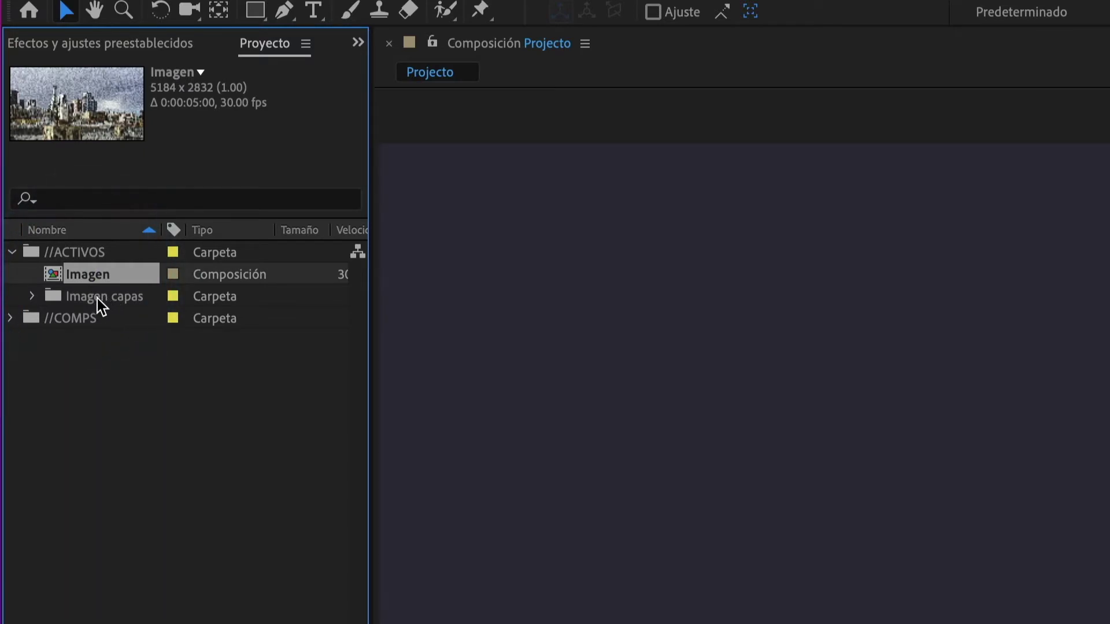
pyautogui.click(97, 298)
pyautogui.click(33, 298)
pyautogui.click(96, 319)
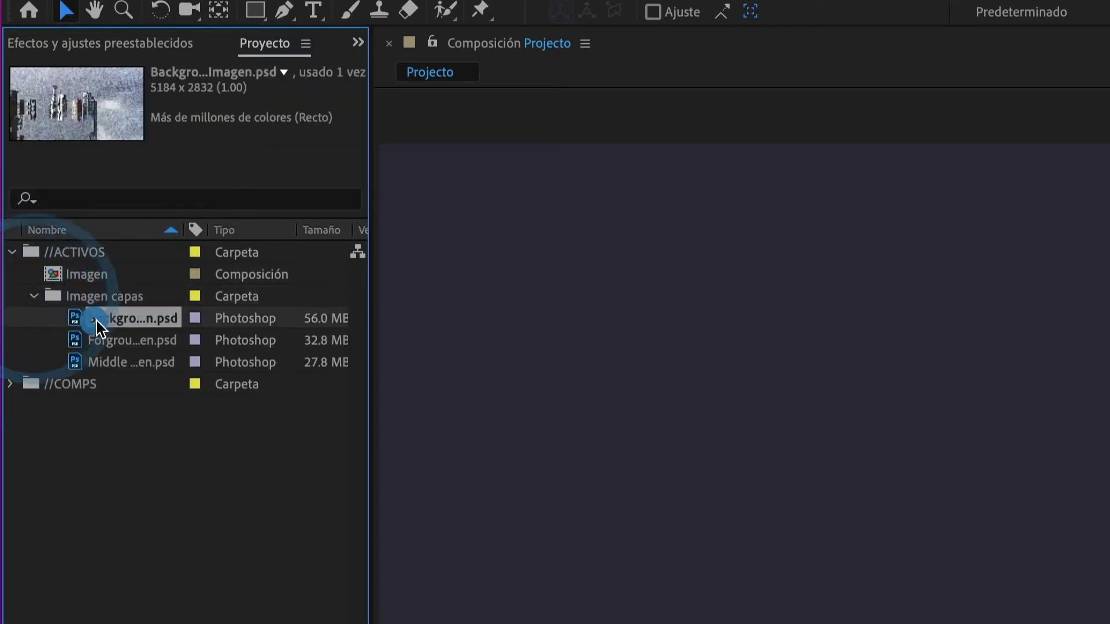
pyautogui.click(105, 340)
pyautogui.click(103, 361)
pyautogui.click(100, 320)
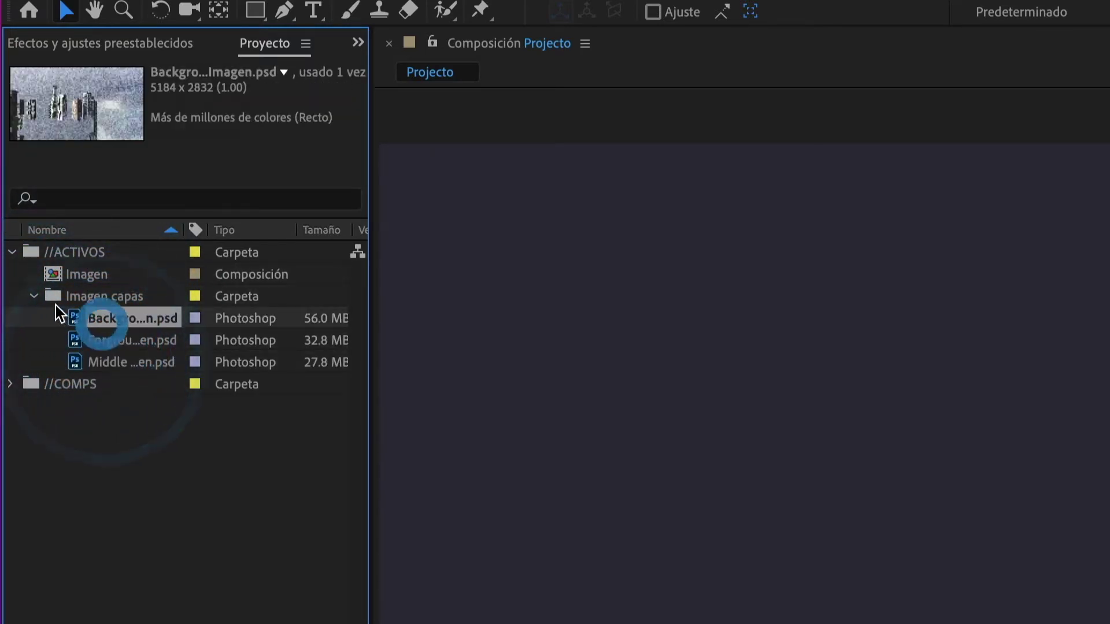
pyautogui.click(32, 296)
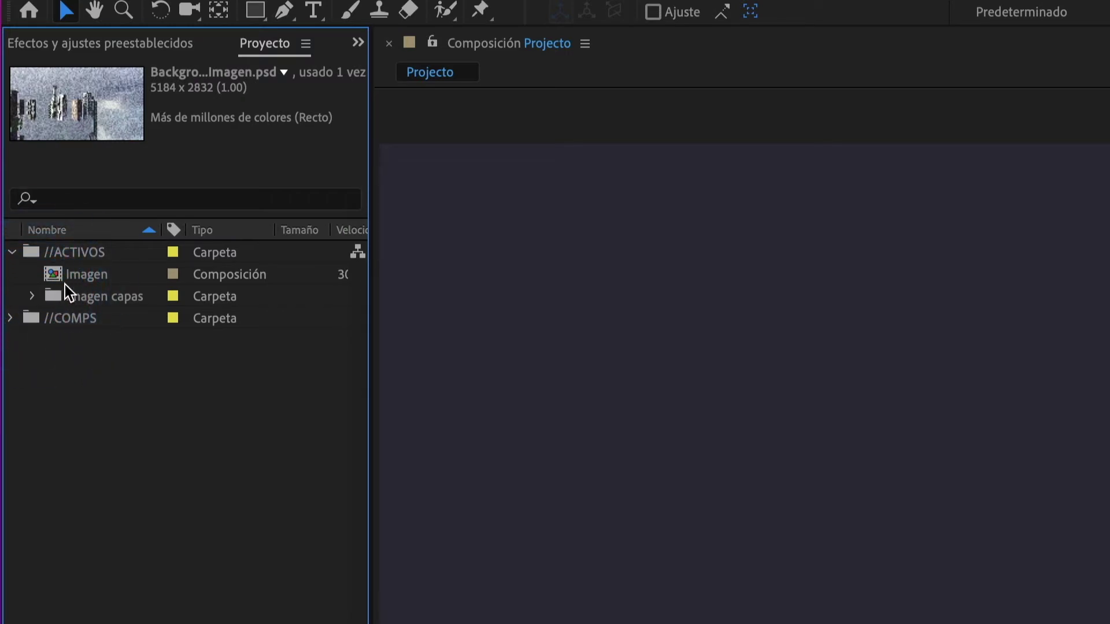
pyautogui.doubleClick(61, 273)
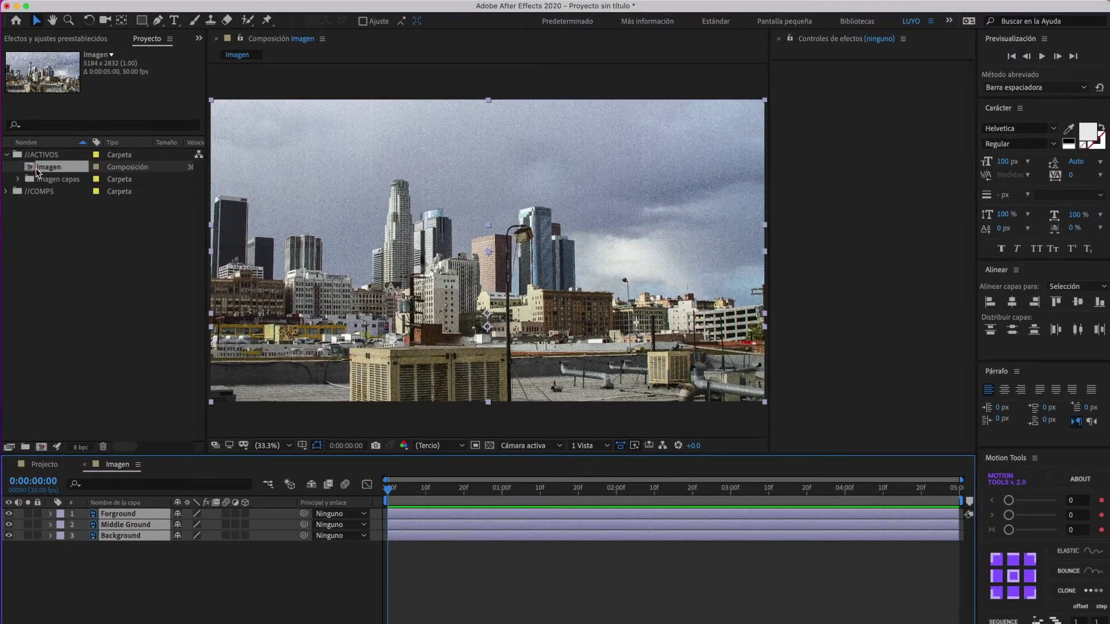
# - Copy the Forground, Middle Ground and Background layers and switch to the Projecto composition
pyautogui.click(123, 552)
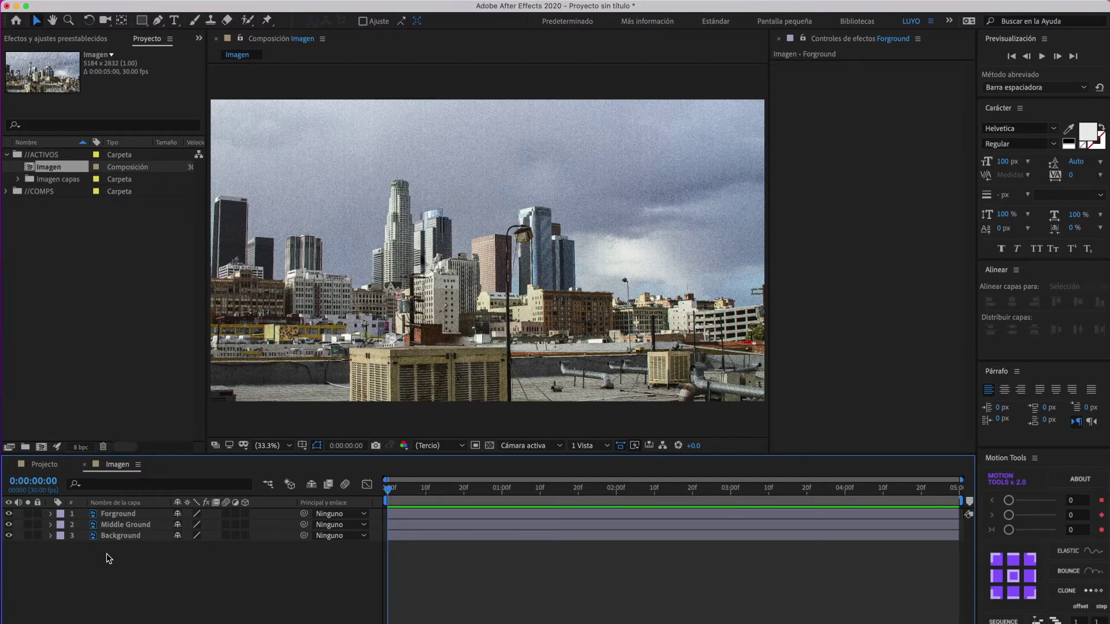
pyautogui.moveTo(109, 557); pyautogui.dragTo(133, 519)
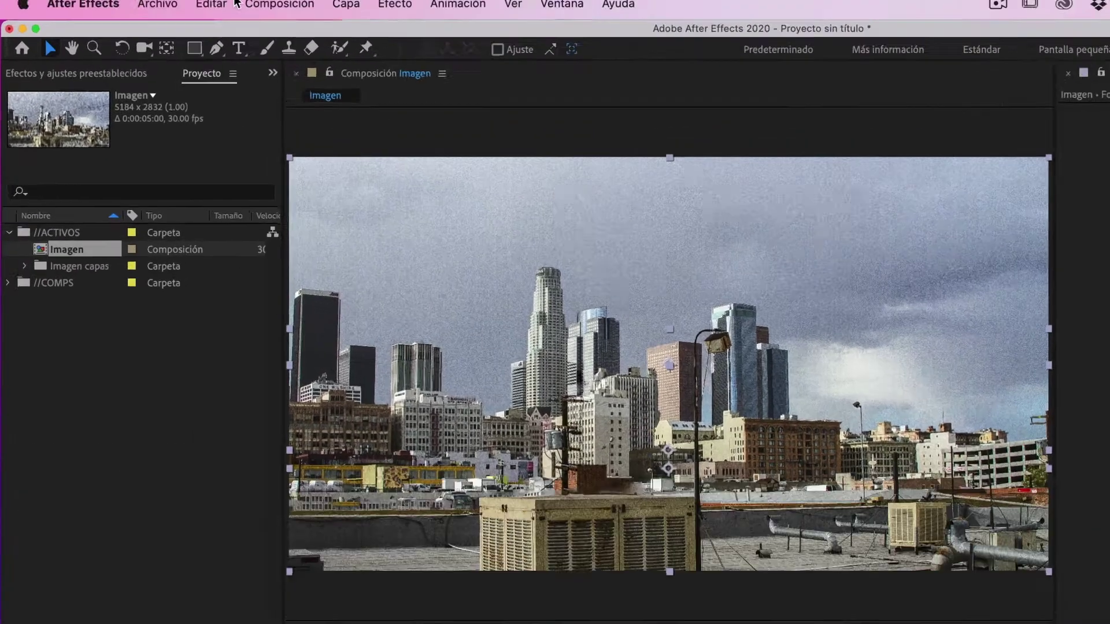
pyautogui.click(155, 0)
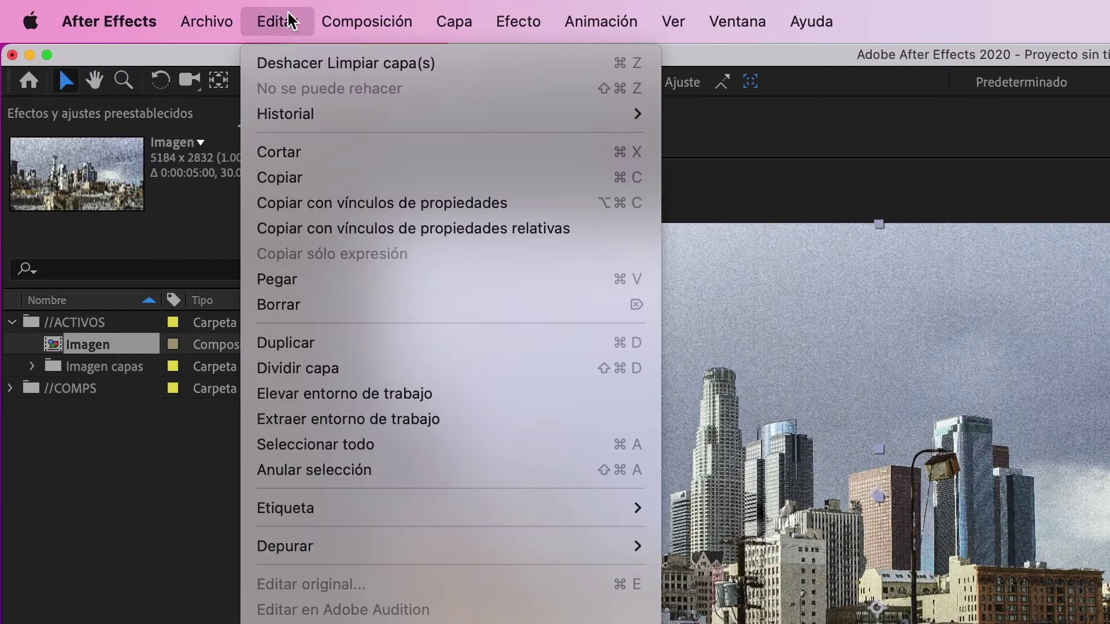
pyautogui.click(317, 177)
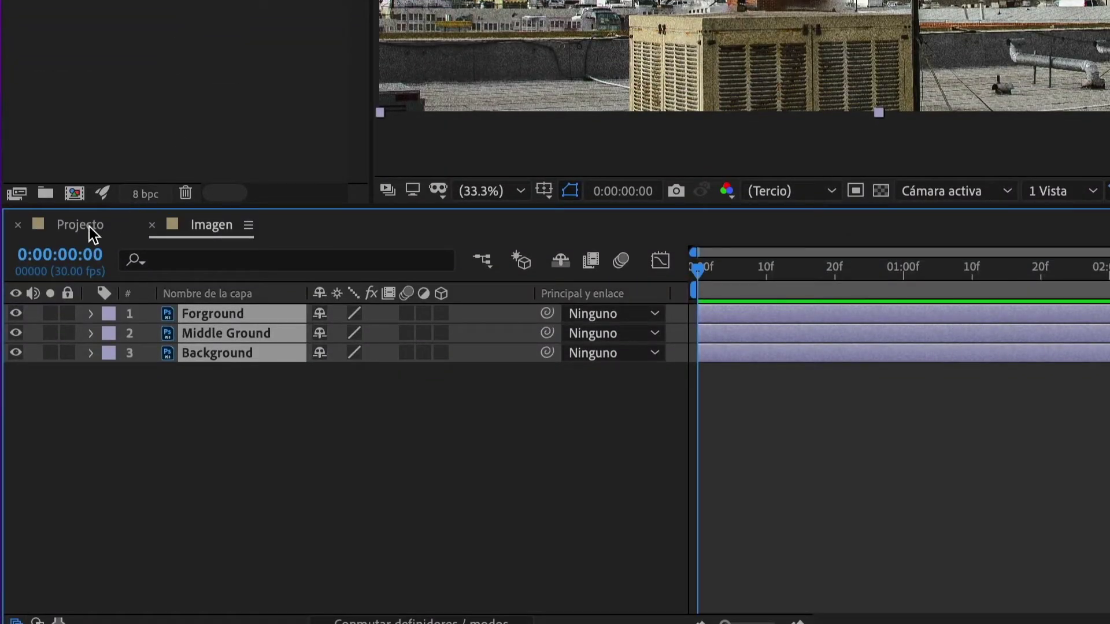
pyautogui.click(89, 227)
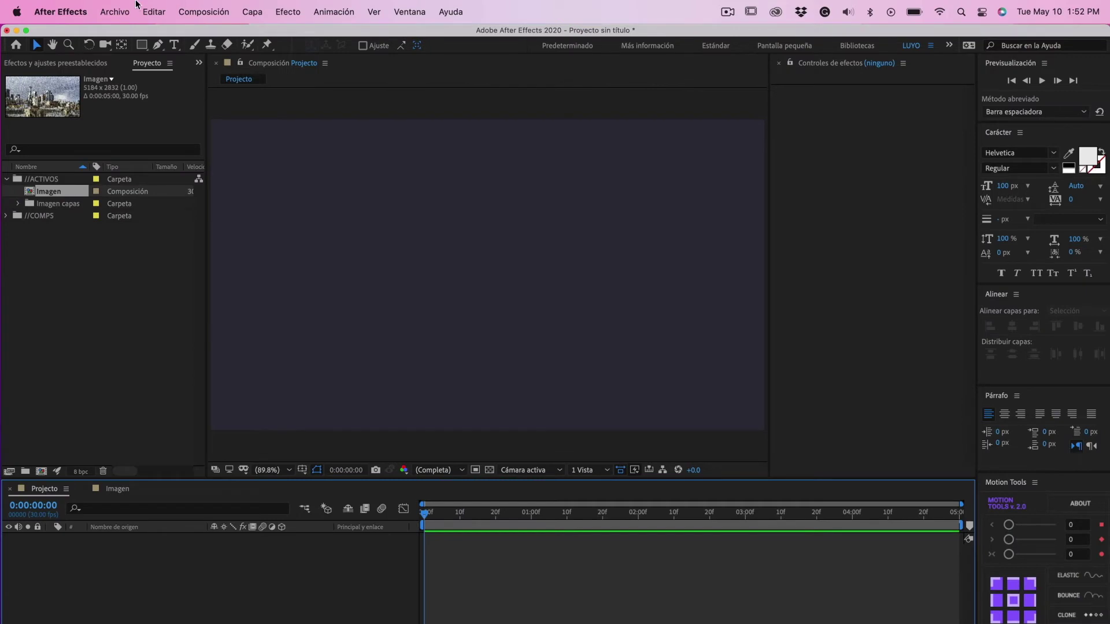
# - Paste the three layers into Projecto, scrub the timeline, and select the Forground layer
pyautogui.click(151, 12)
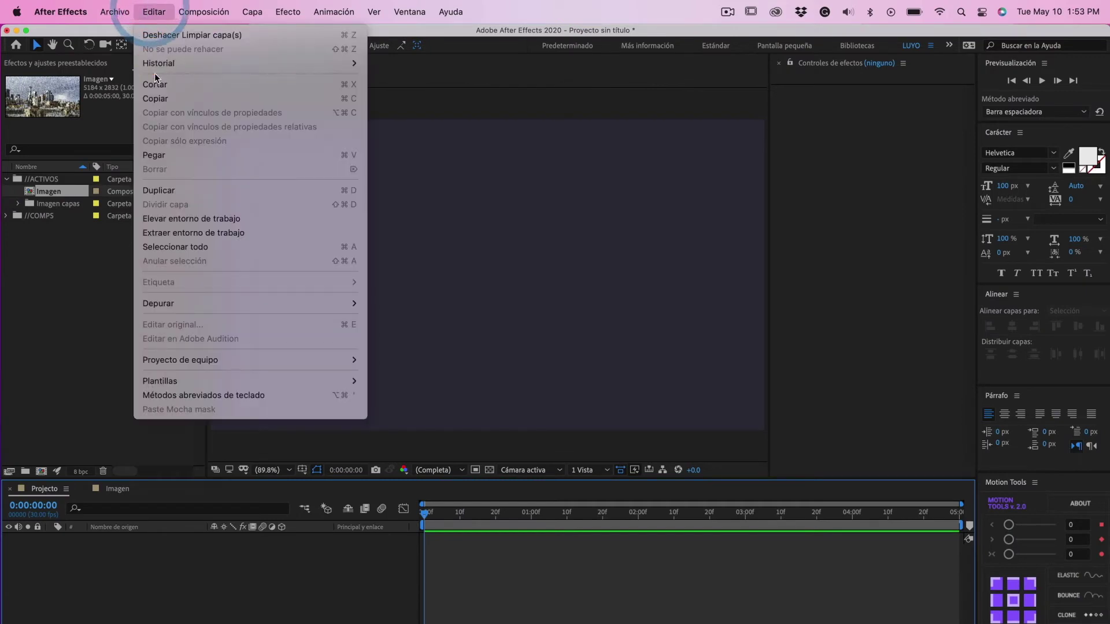
pyautogui.click(159, 160)
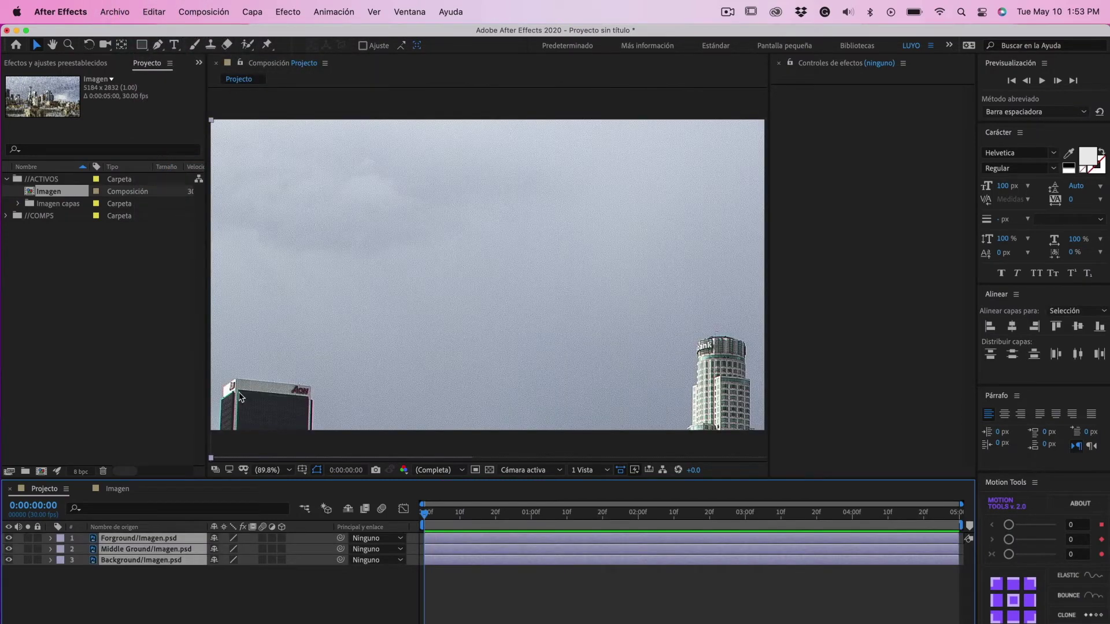
pyautogui.moveTo(426, 512)
pyautogui.mouseDown()
pyautogui.moveTo(662, 530)
pyautogui.moveTo(426, 512)
pyautogui.mouseUp()
pyautogui.click(139, 538)
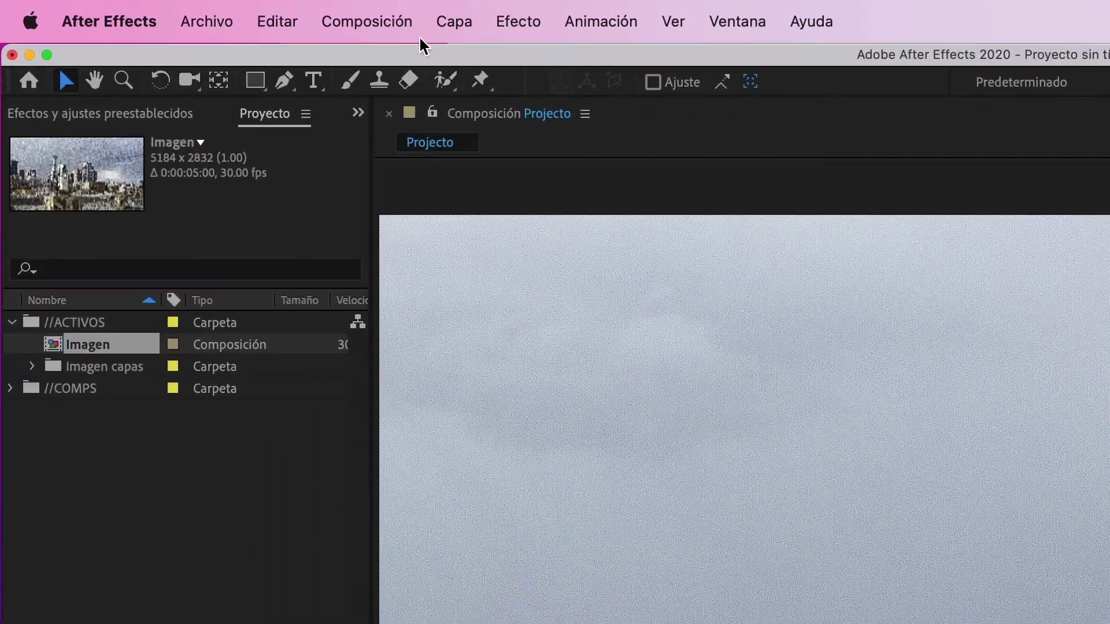
# - Add a null object layer, Nulo 1, via Capa > Nuevo > Objeto Null
pyautogui.click(247, 12)
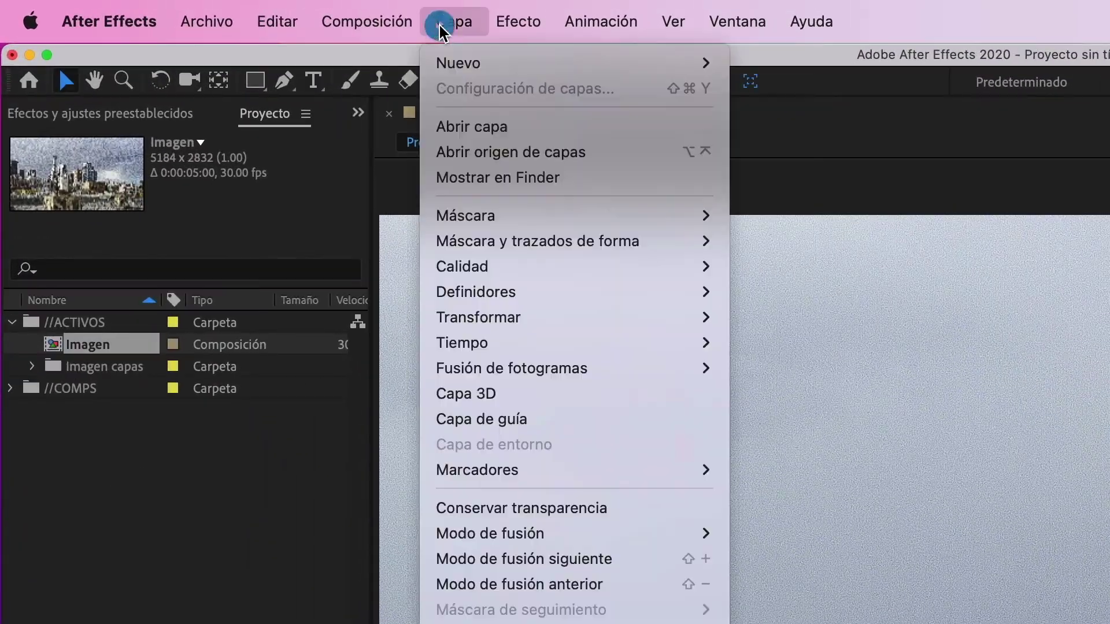
pyautogui.moveTo(663, 64)
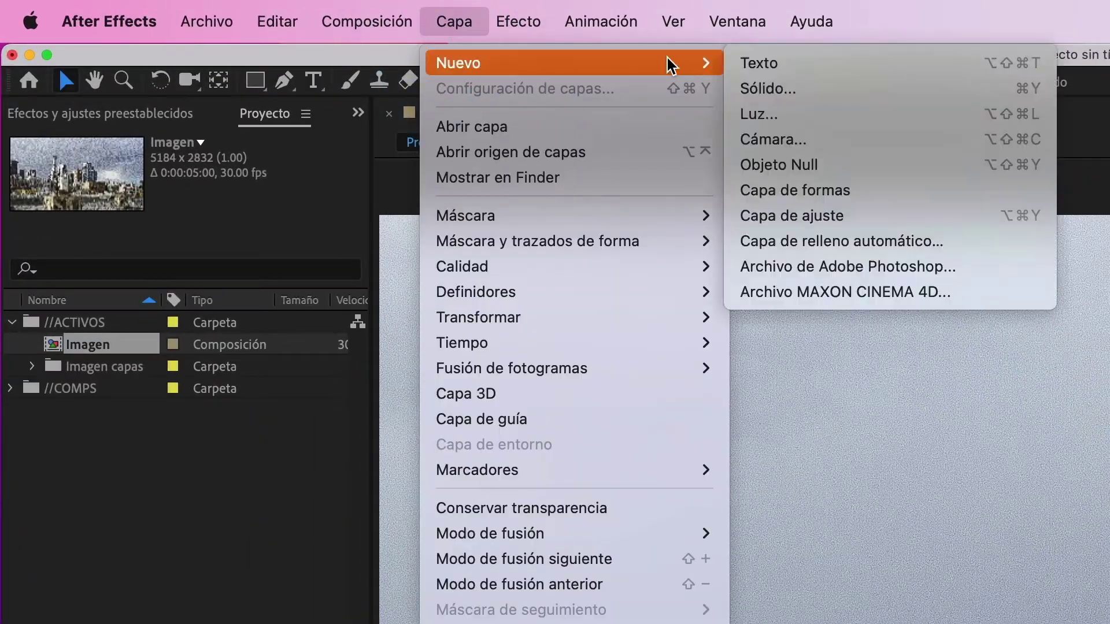
pyautogui.click(774, 160)
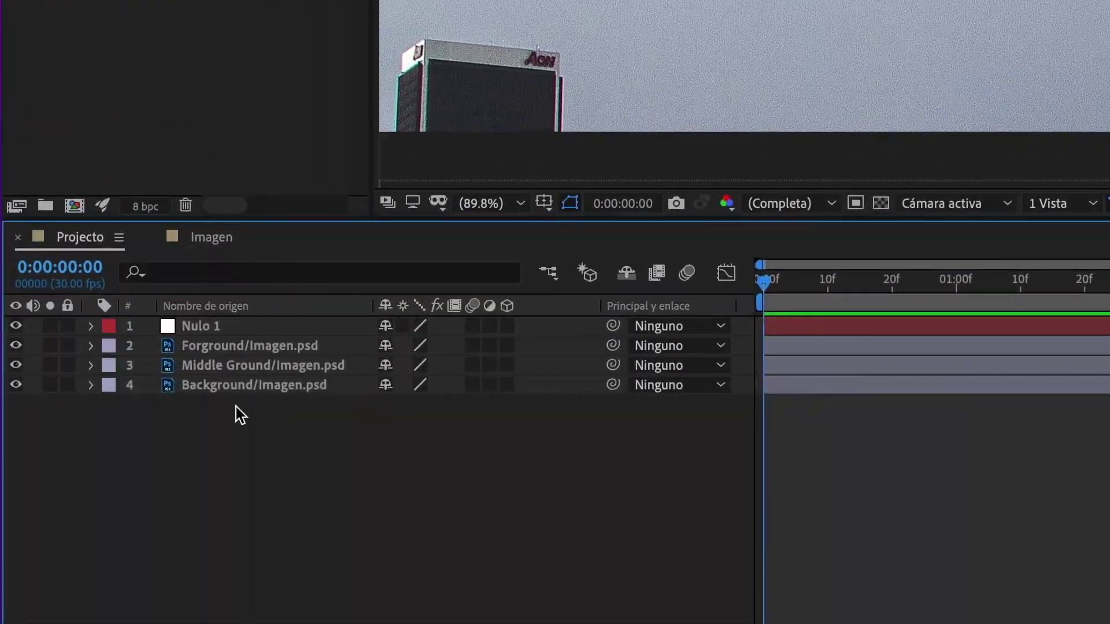
# - Pick-whip layers 2–4 to Nulo 1 as parent and expand Nulo 1's Transformar properties
pyautogui.moveTo(236, 411); pyautogui.dragTo(271, 349)
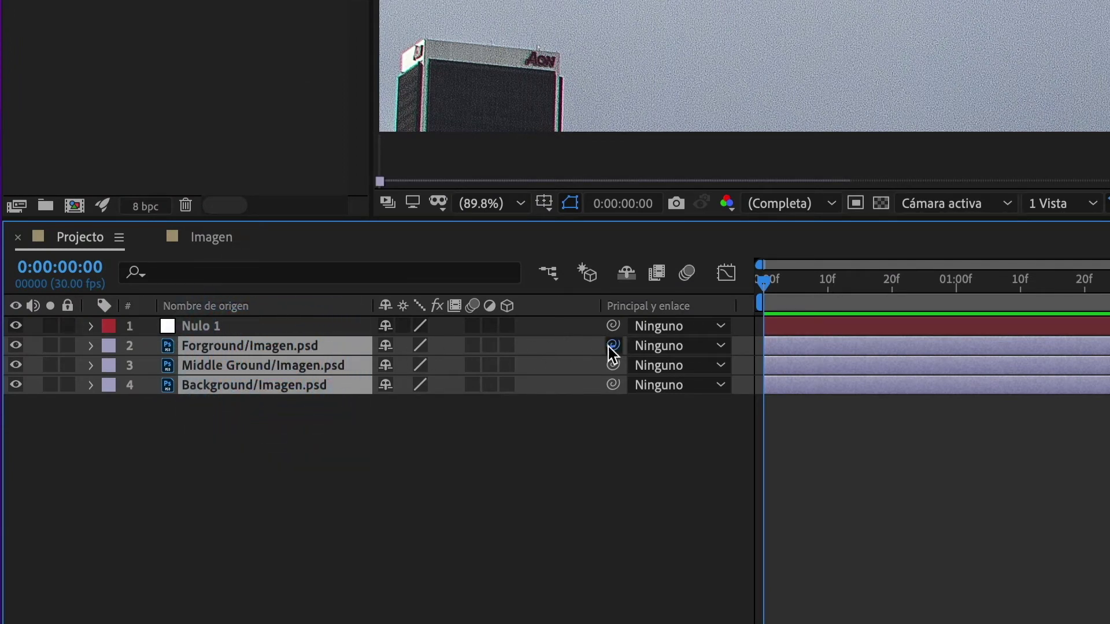
pyautogui.moveTo(613, 345); pyautogui.dragTo(199, 325)
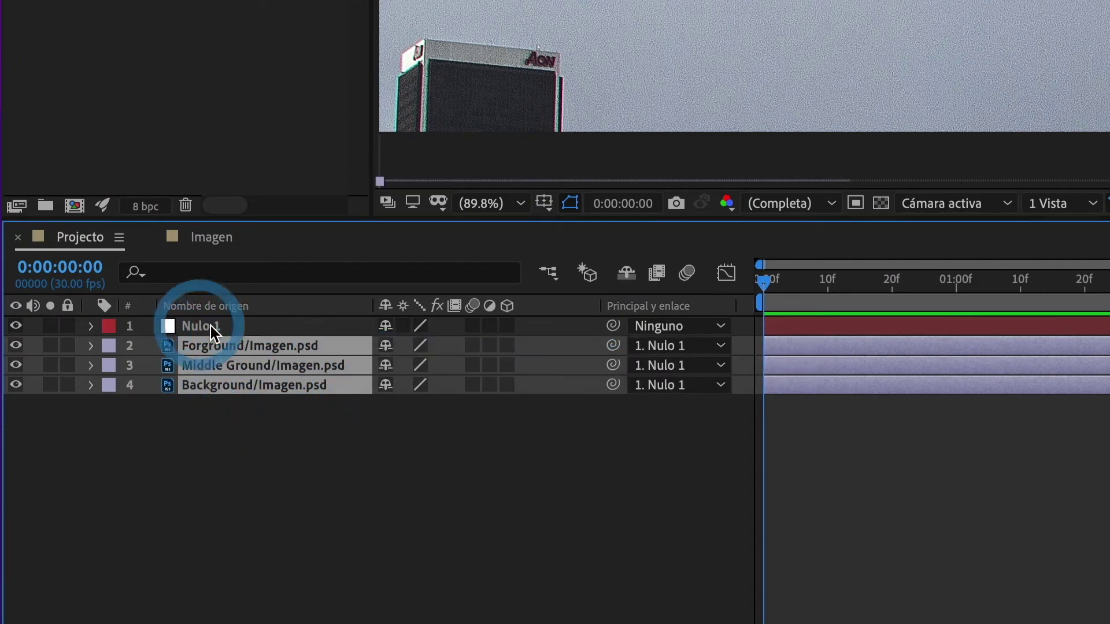
pyautogui.click(210, 326)
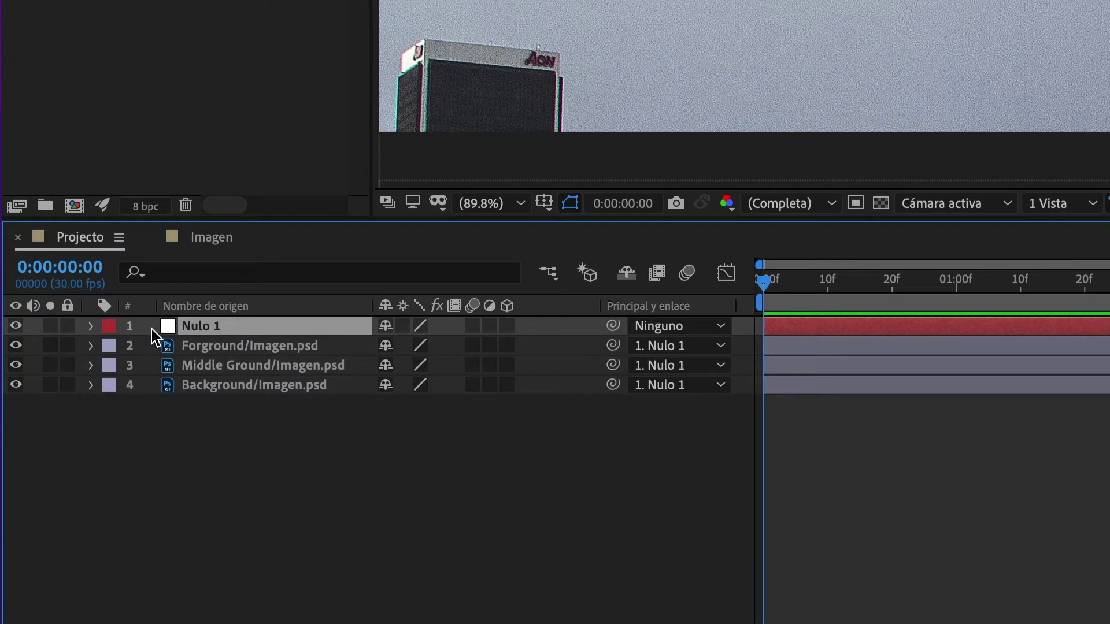
pyautogui.click(90, 326)
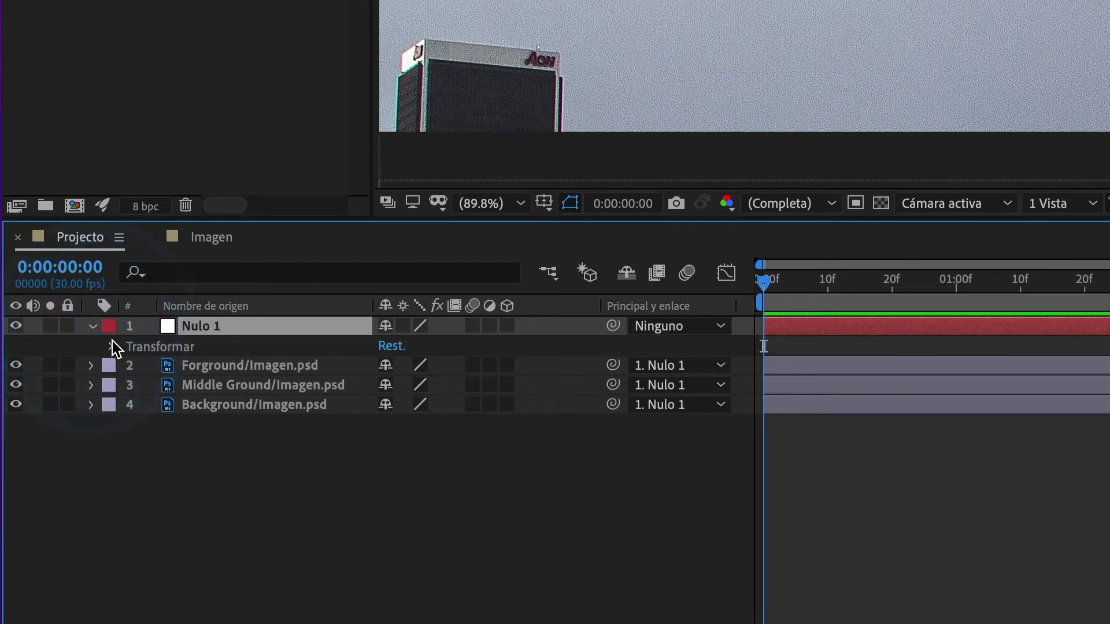
pyautogui.click(112, 346)
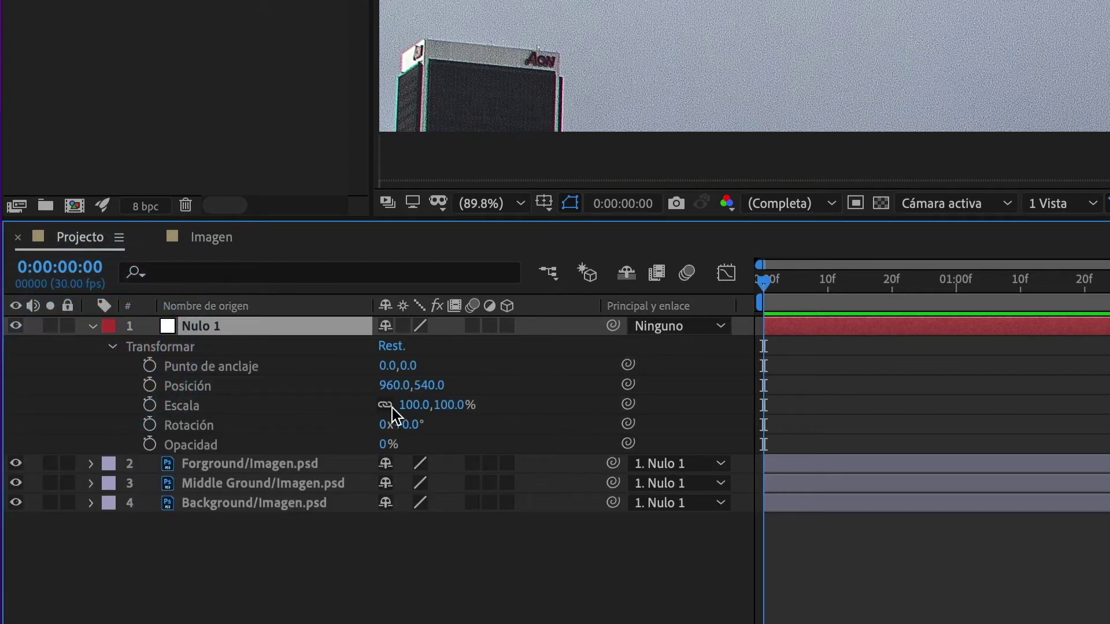
# - Set Nulo 1's scale to 50% and drag it higher in the viewer to reposition the skyline
pyautogui.click(192, 406)
pyautogui.moveTo(419, 406); pyautogui.dragTo(406, 406)
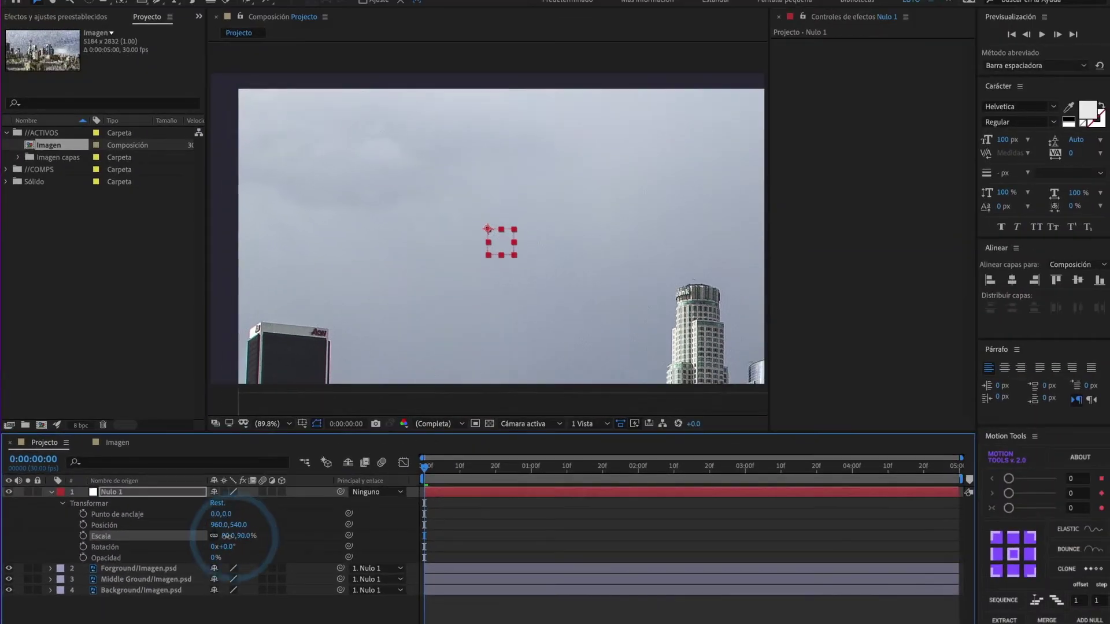
pyautogui.moveTo(227, 536)
pyautogui.mouseDown()
pyautogui.moveTo(184, 539)
pyautogui.moveTo(191, 525)
pyautogui.moveTo(93, 515)
pyautogui.mouseUp()
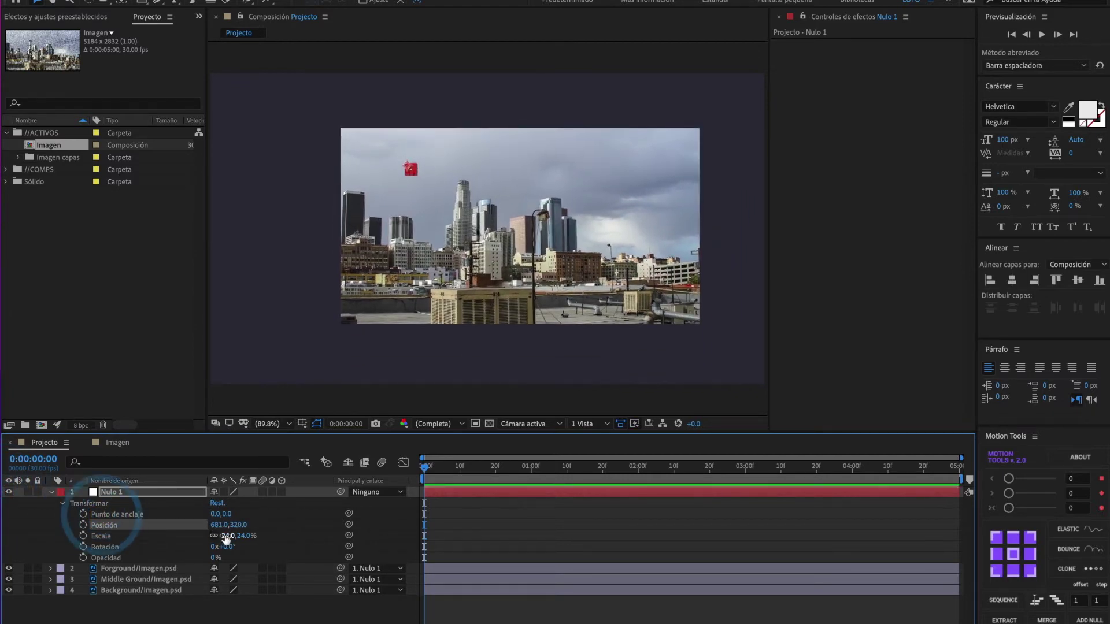
pyautogui.moveTo(228, 537); pyautogui.dragTo(243, 535)
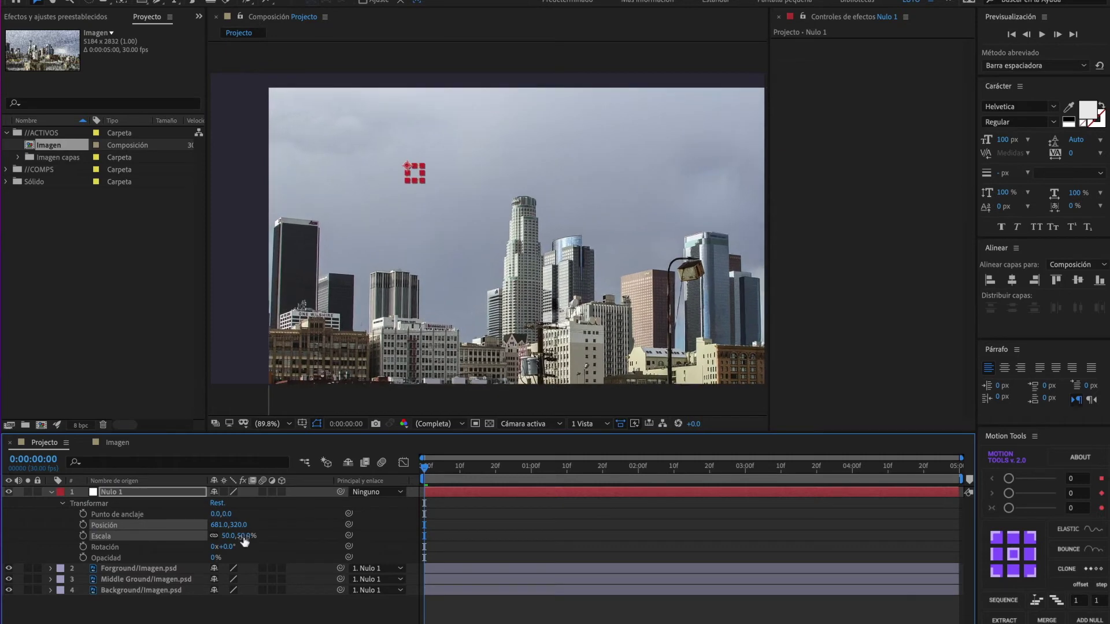
pyautogui.click(418, 174)
pyautogui.moveTo(418, 173); pyautogui.dragTo(351, 114)
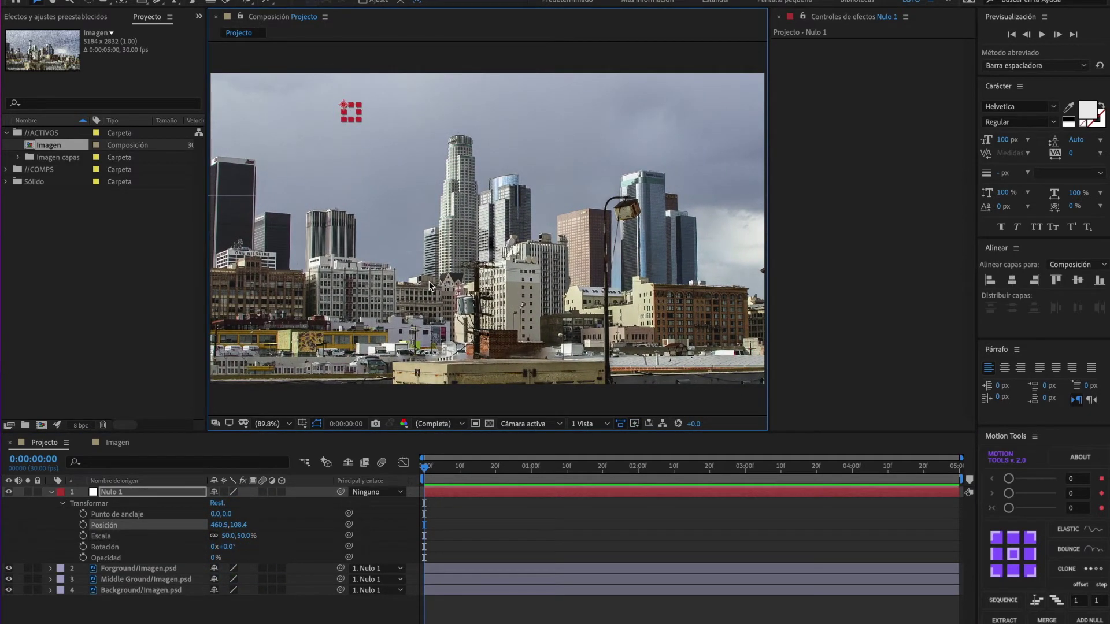
pyautogui.scroll(-2, 351, 114)
pyautogui.moveTo(350, 114); pyautogui.dragTo(461, 188)
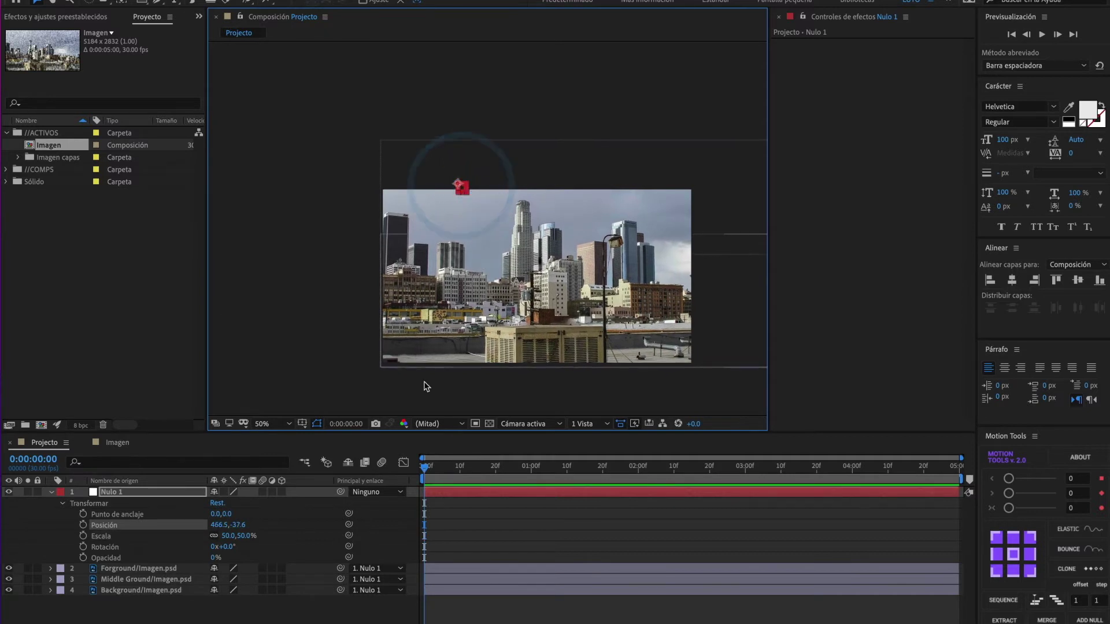
pyautogui.click(52, 492)
# - Show only the Forground layer's Position property (1632,1462) in the timeline
pyautogui.click(141, 526)
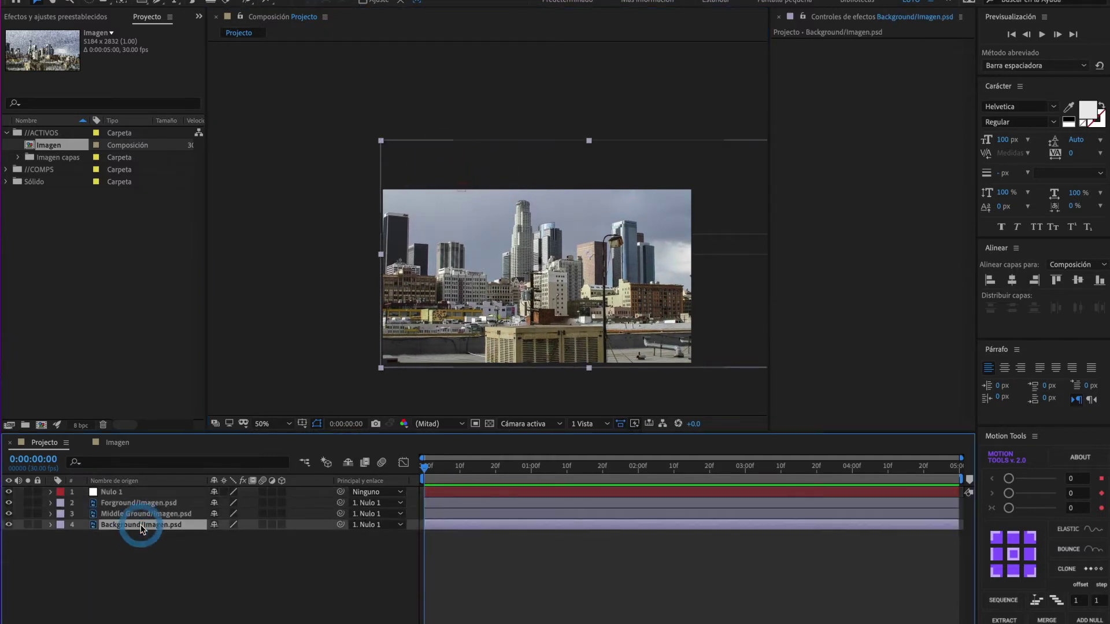
pyautogui.click(114, 515)
pyautogui.click(130, 505)
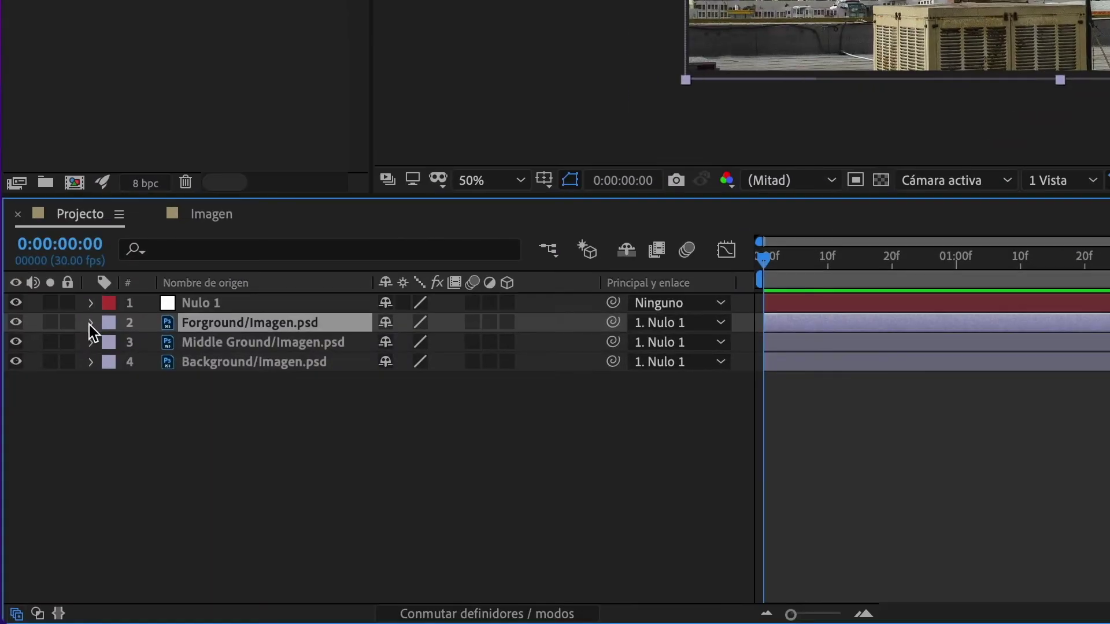
pyautogui.click(92, 323)
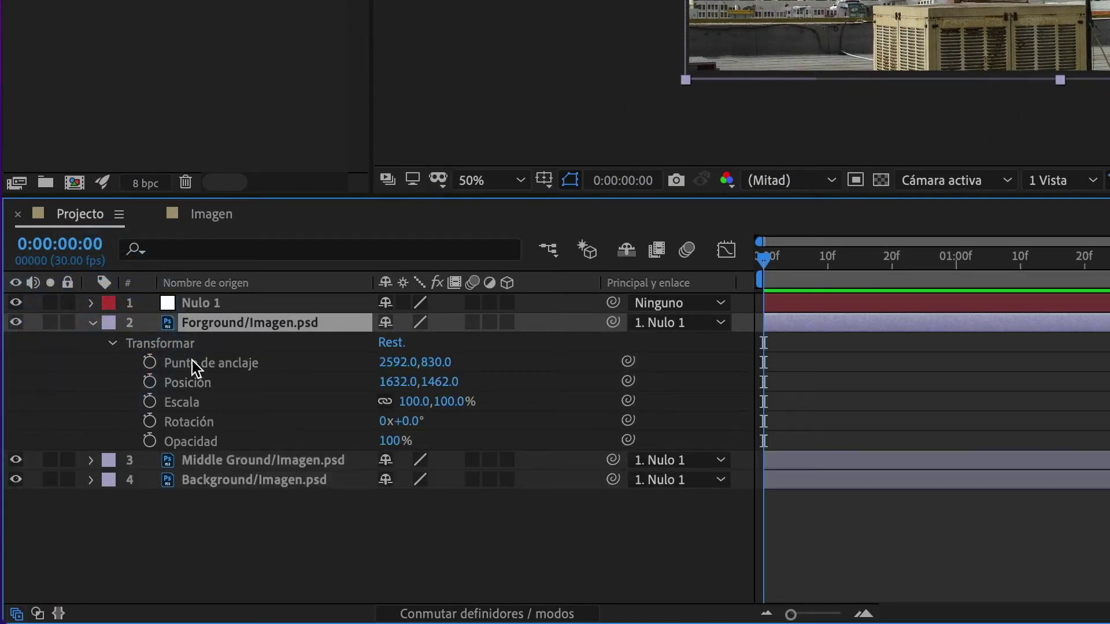
pyautogui.click(180, 382)
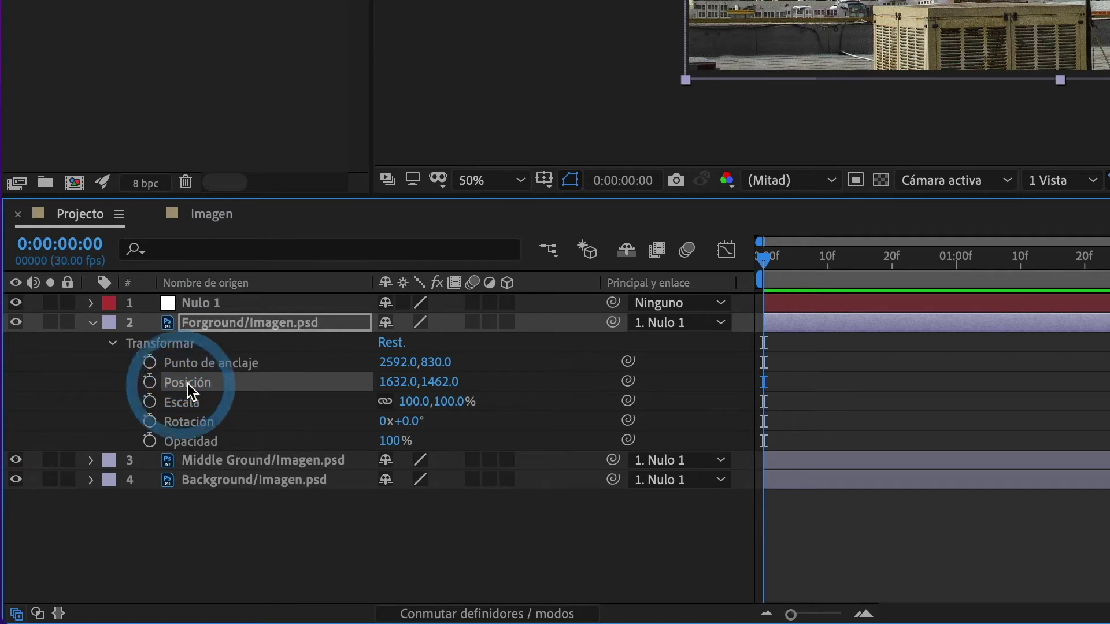
pyautogui.press('p')
pyautogui.press('p')
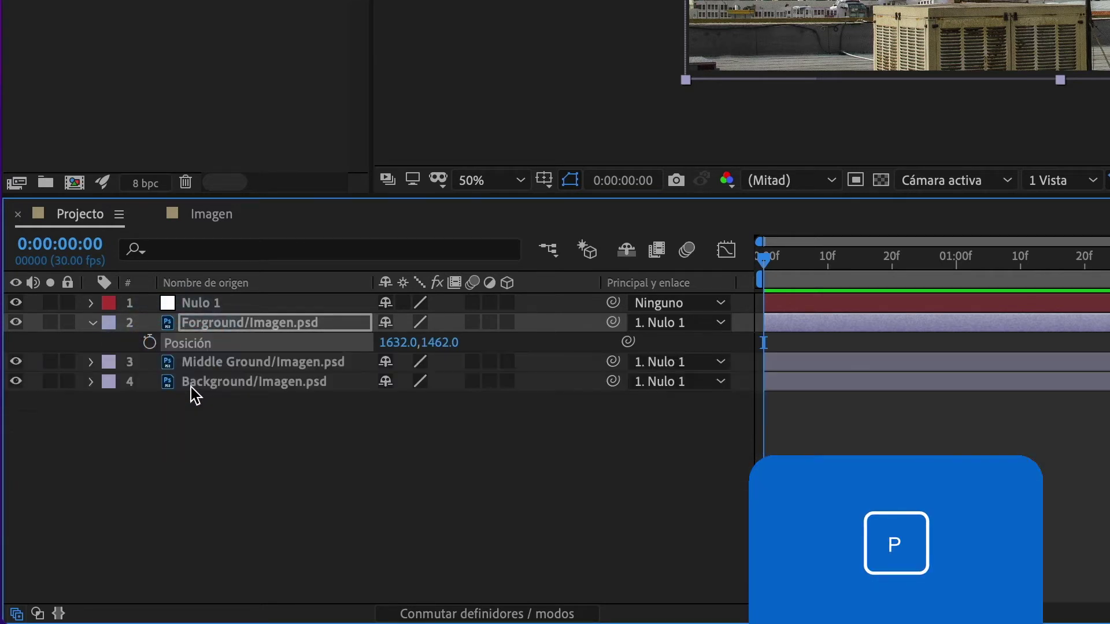
# - Show only Position for Middle Ground (1632,1588) and Background (1632,876), then reselect Forground
pyautogui.click(195, 362)
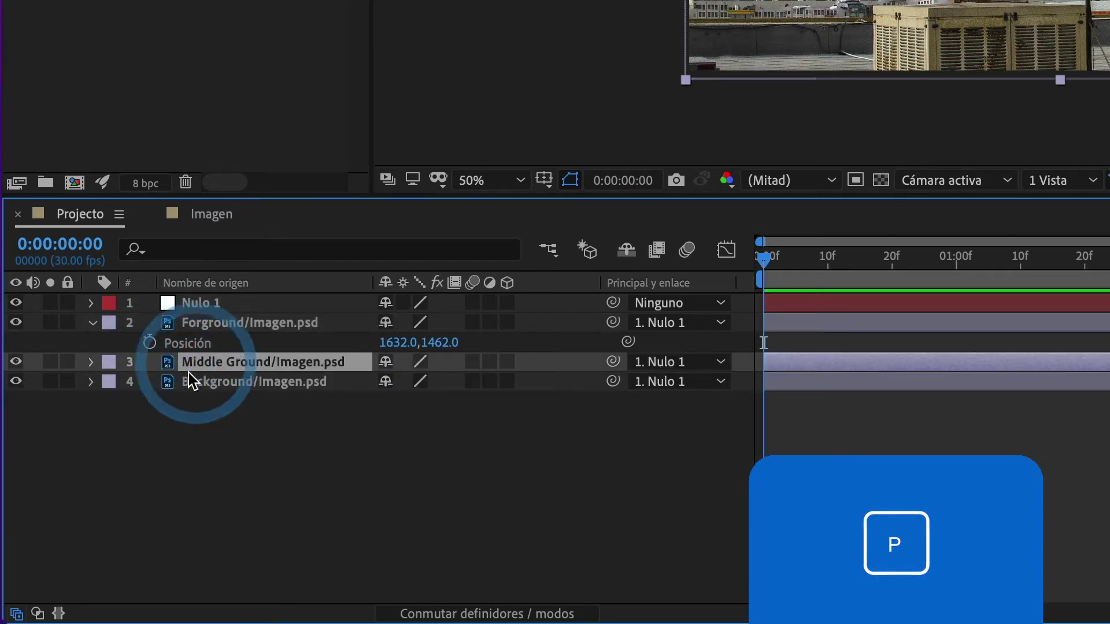
pyautogui.press('p')
pyautogui.click(202, 402)
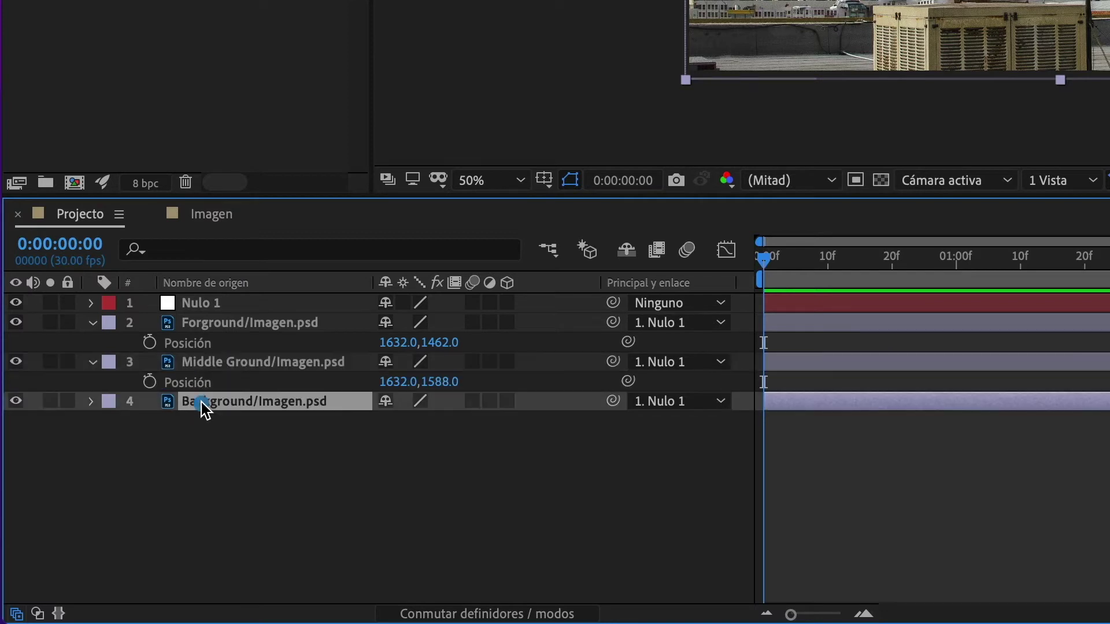
pyautogui.press('p')
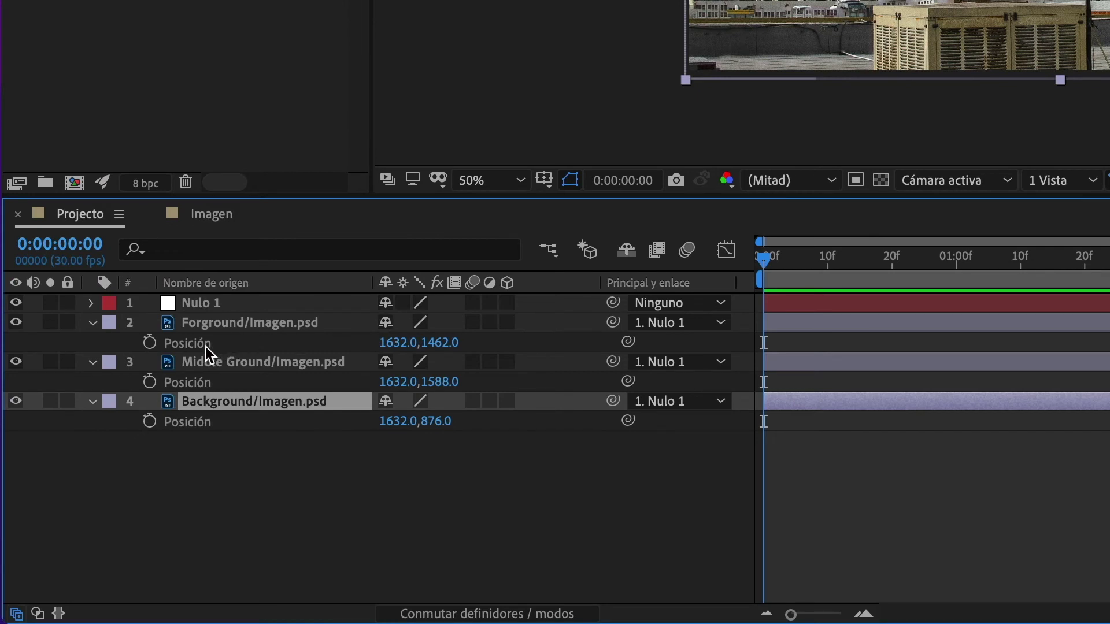
pyautogui.click(222, 325)
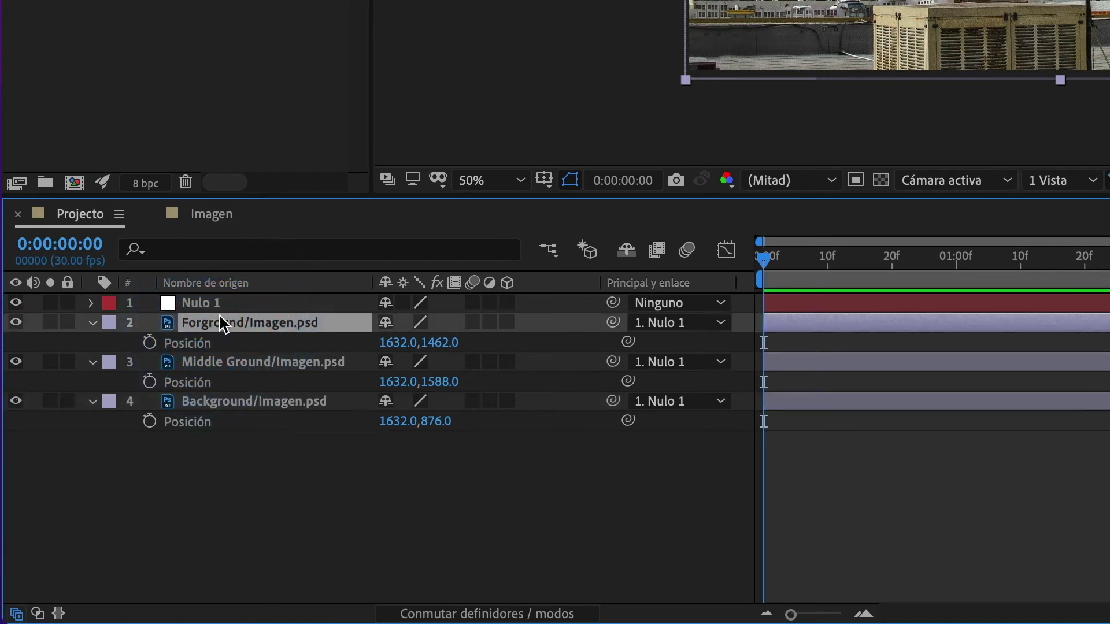
# - Add Position keyframes at 0:00:00:00 on the Forground, Middle Ground and Background layers
pyautogui.click(150, 344)
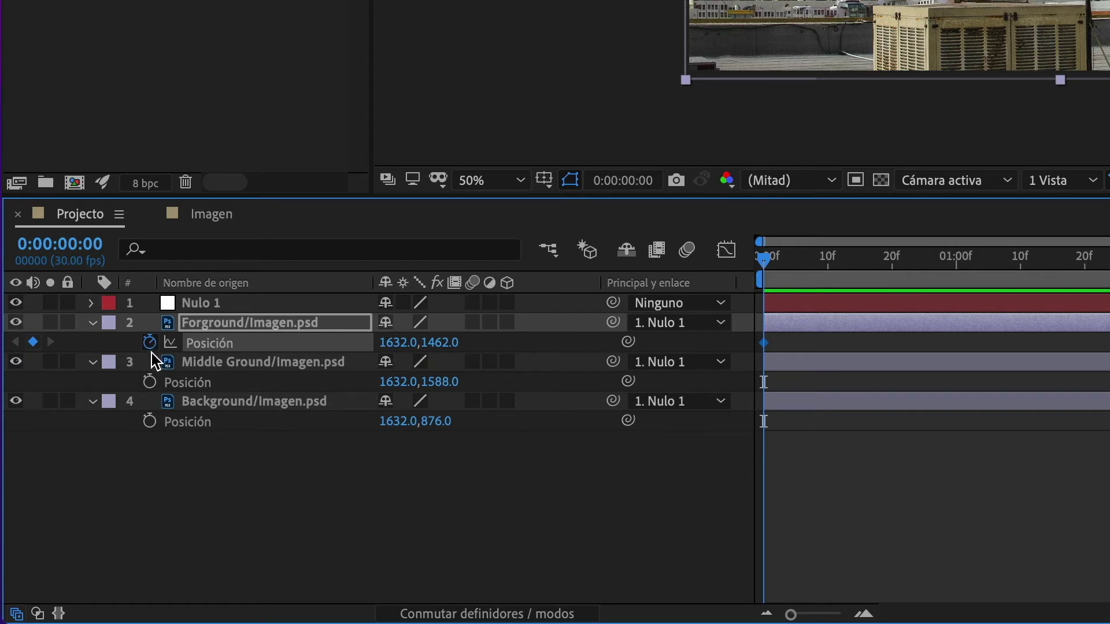
pyautogui.click(150, 382)
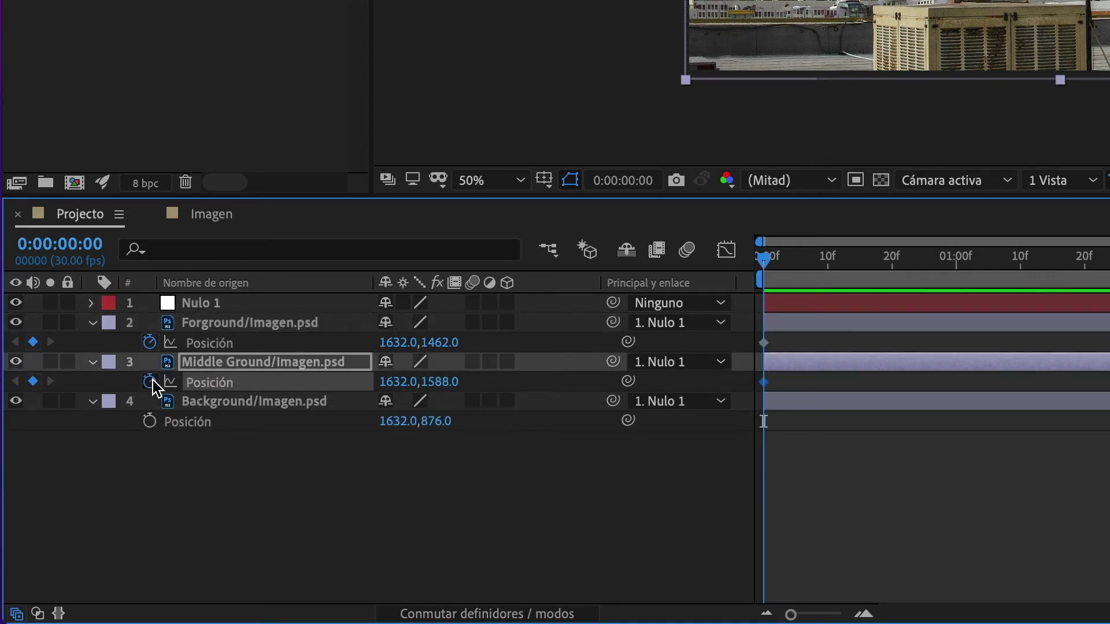
pyautogui.click(150, 423)
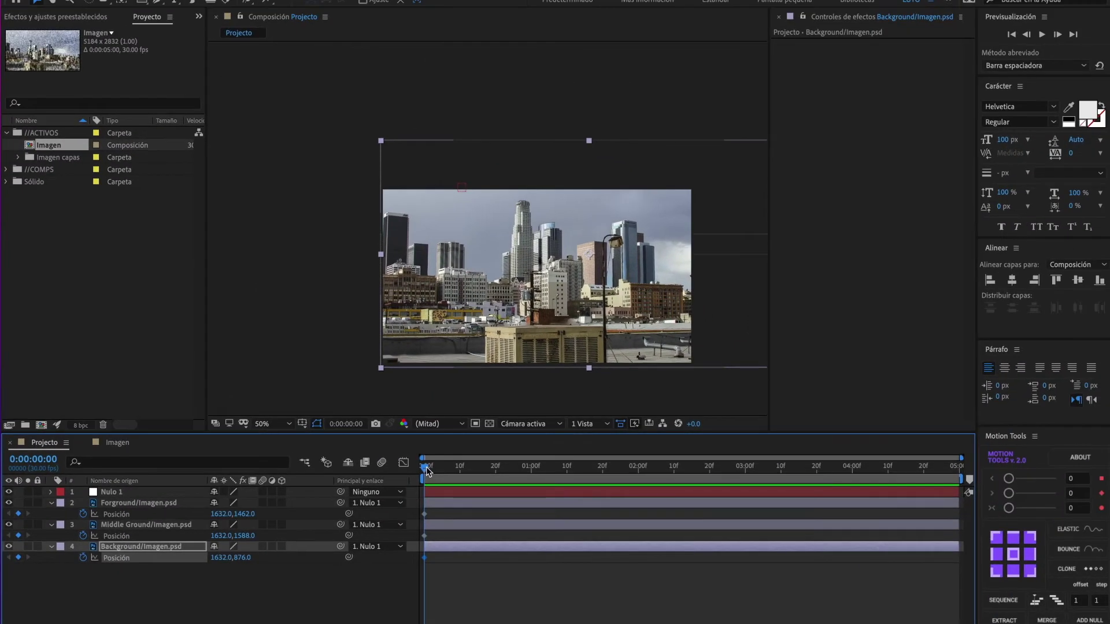
# - At 0:00:04:29, drag Forground left to 360,1462 to create its end Position keyframe
pyautogui.moveTo(451, 471); pyautogui.dragTo(733, 477)
pyautogui.click(111, 504)
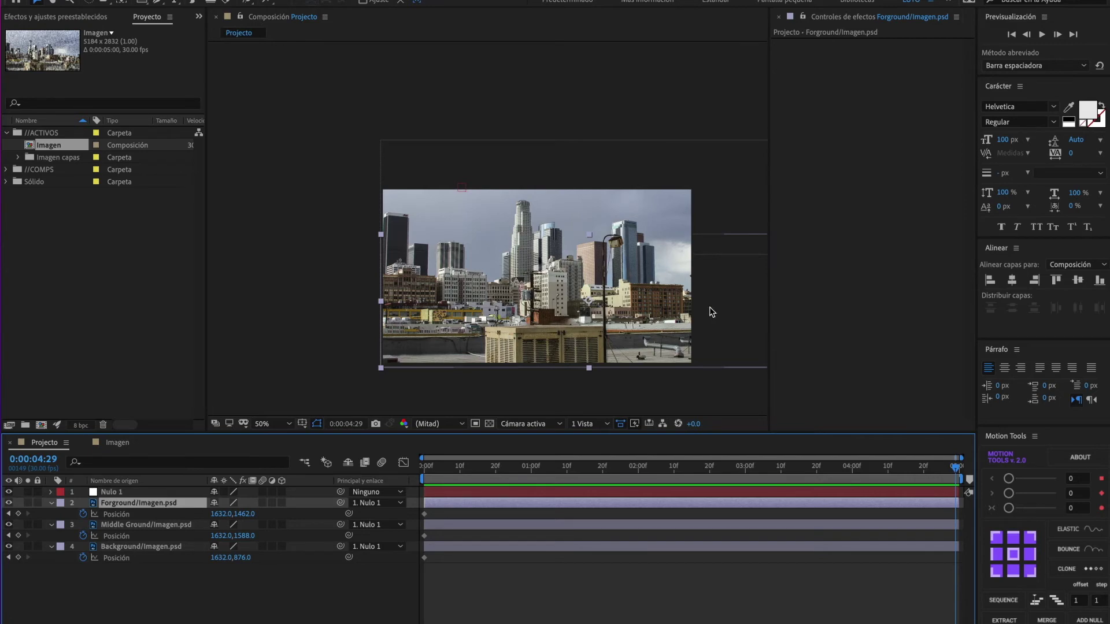
pyautogui.moveTo(711, 312); pyautogui.dragTo(613, 322)
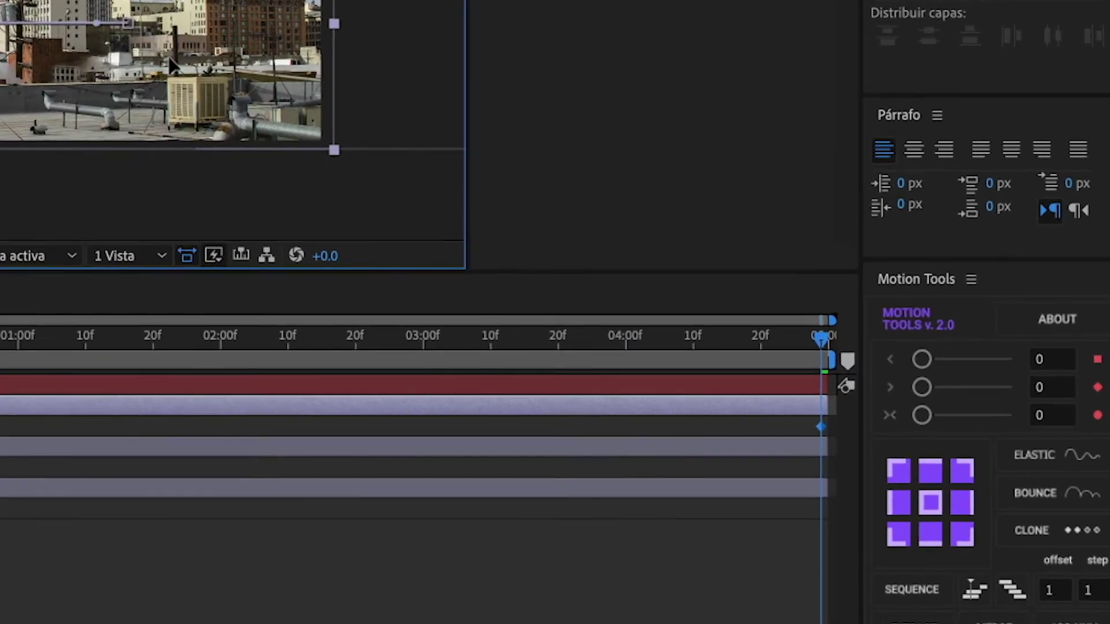
pyautogui.moveTo(172, 65)
pyautogui.mouseDown()
pyautogui.moveTo(90, 40)
pyautogui.moveTo(111, 40)
pyautogui.mouseUp()
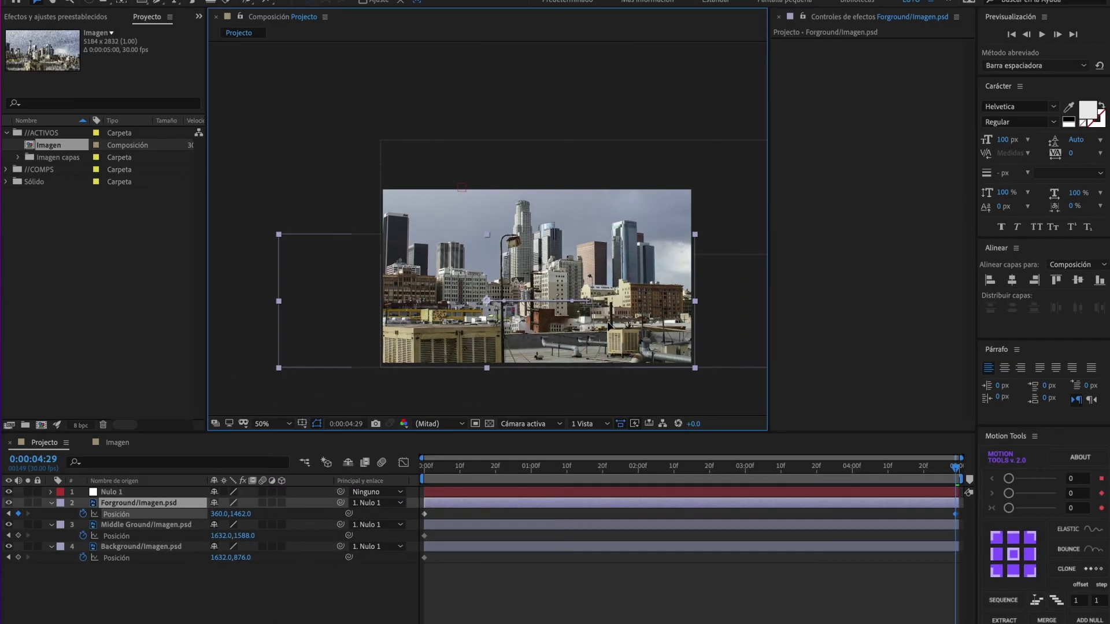
pyautogui.press('Return')
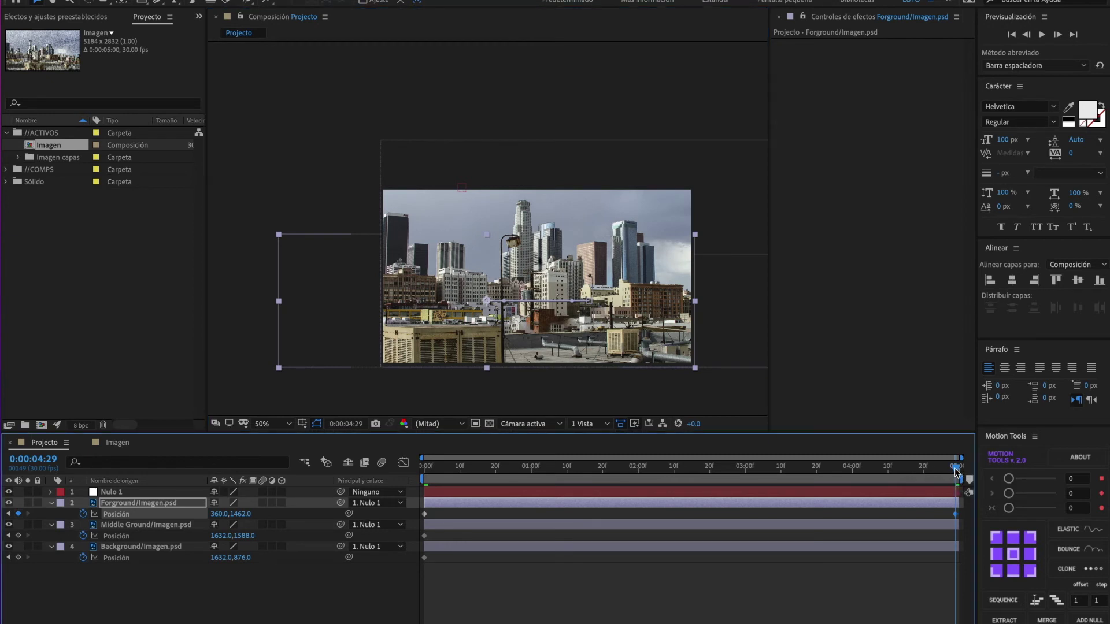
pyautogui.moveTo(955, 468)
pyautogui.mouseDown()
pyautogui.moveTo(423, 437)
pyautogui.moveTo(970, 487)
pyautogui.mouseUp()
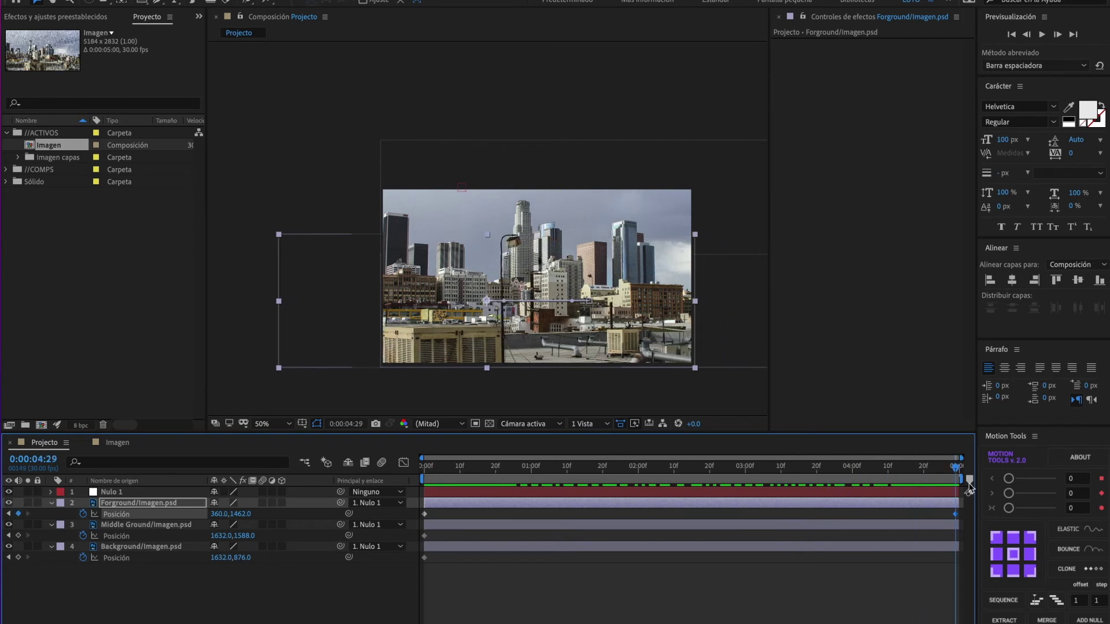
pyautogui.click(1004, 490)
pyautogui.click(126, 525)
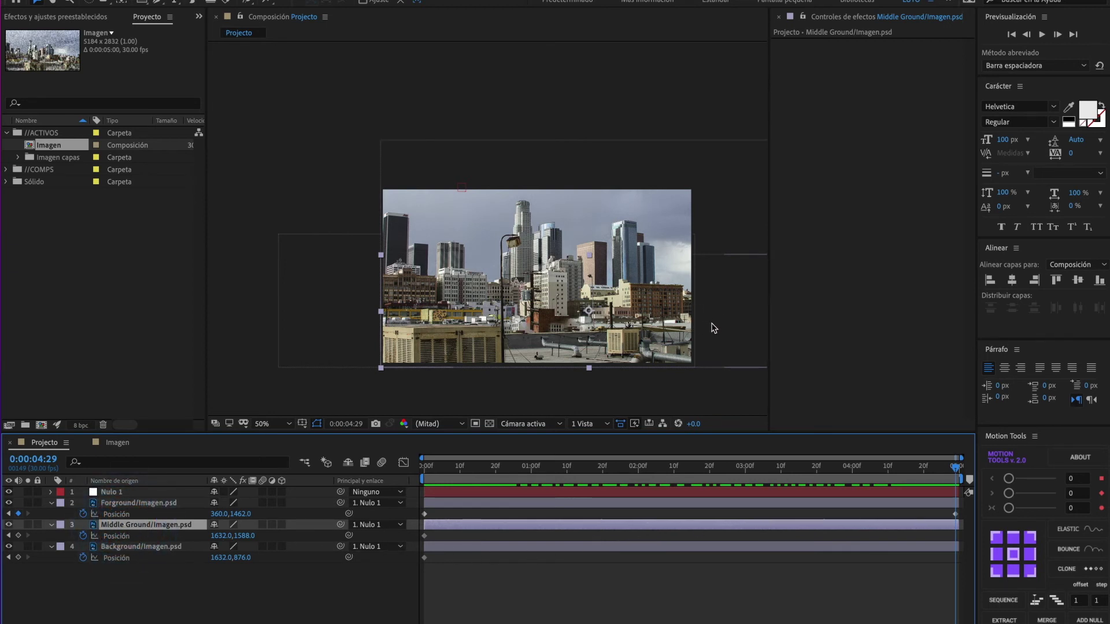
# - At 0:00:04:29, move Middle Ground left to 848,1588 and Background to 1304,876, then scrub back
pyautogui.moveTo(712, 326)
pyautogui.mouseDown()
pyautogui.moveTo(608, 327)
pyautogui.moveTo(650, 329)
pyautogui.mouseUp()
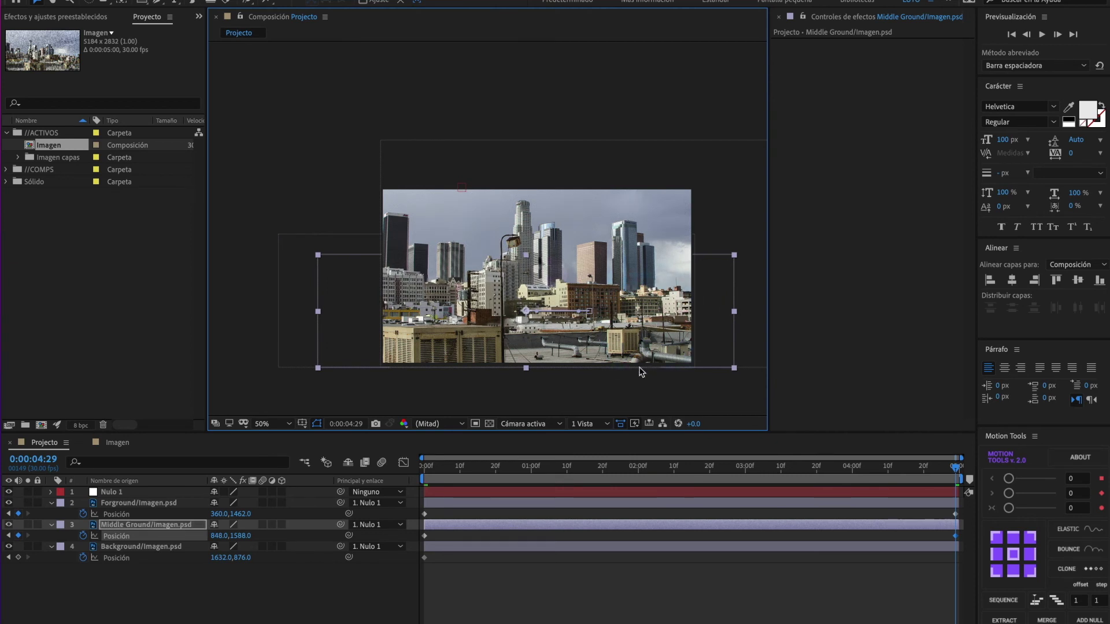
pyautogui.click(944, 548)
pyautogui.click(113, 546)
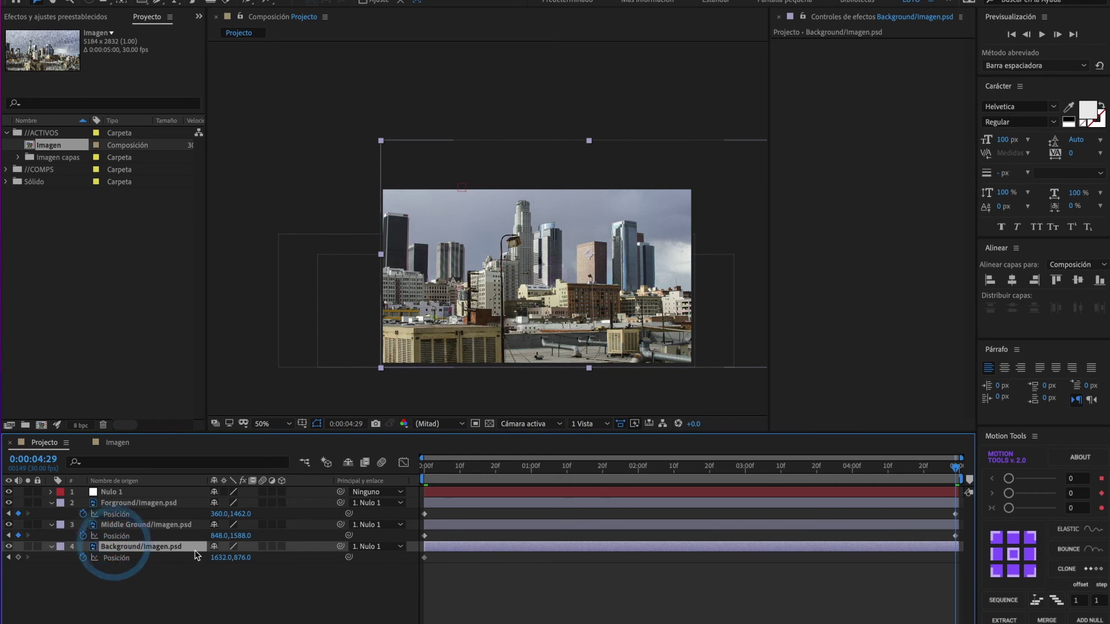
pyautogui.moveTo(646, 313); pyautogui.dragTo(621, 323)
pyautogui.moveTo(944, 460)
pyautogui.mouseDown()
pyautogui.moveTo(738, 466)
pyautogui.moveTo(421, 447)
pyautogui.mouseUp()
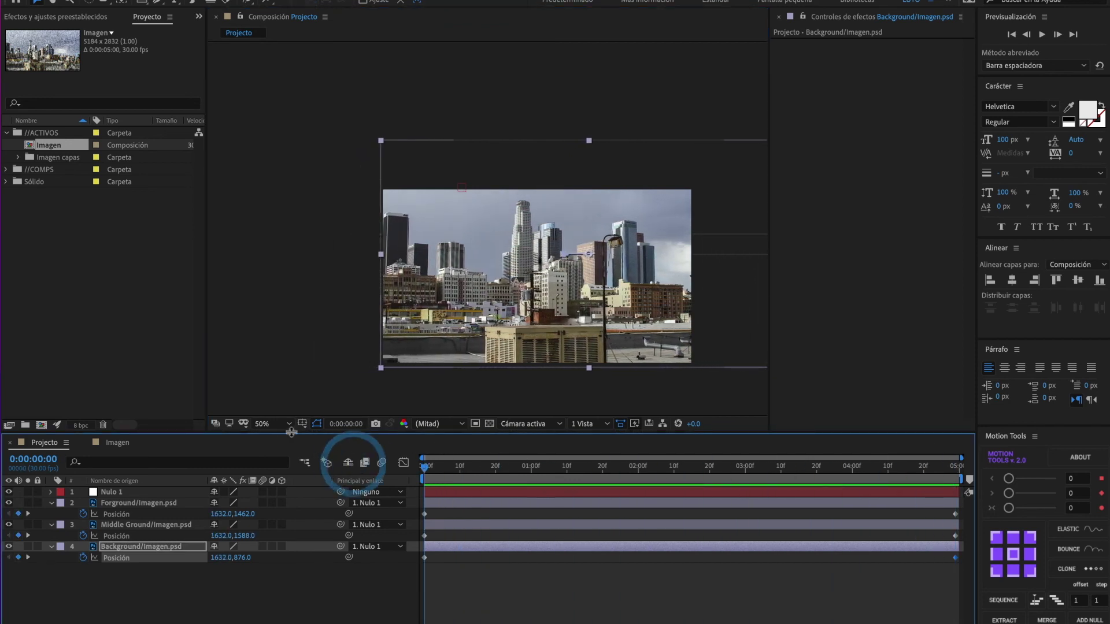
# - Fit the Projecto composition to the viewer at Completa resolution and play the parallax animation
pyautogui.click(272, 424)
pyautogui.click(270, 447)
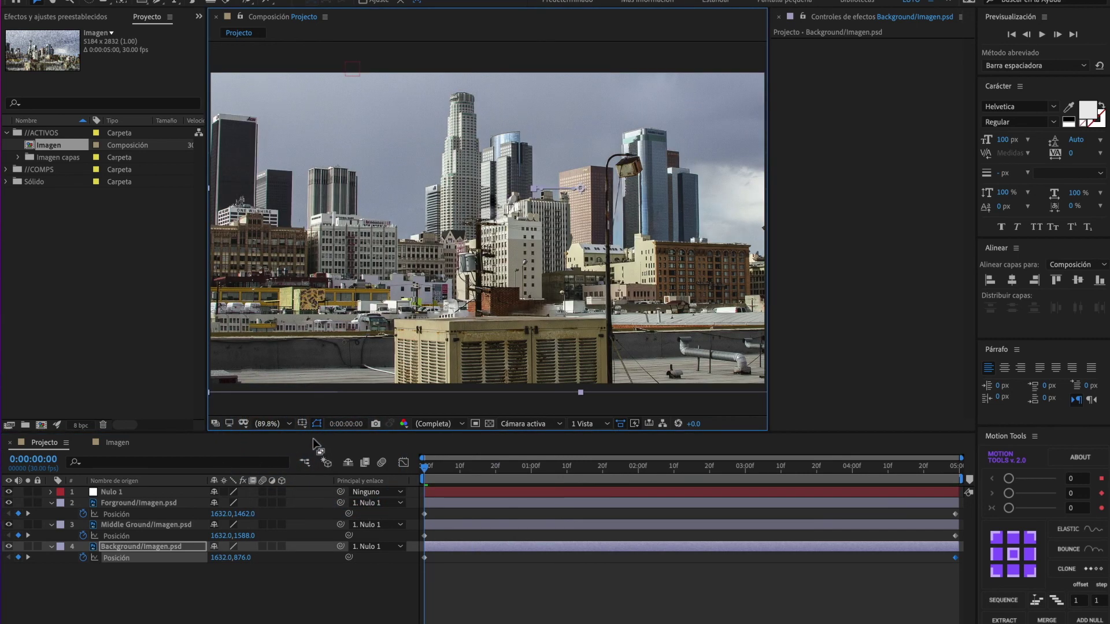
pyautogui.click(1043, 35)
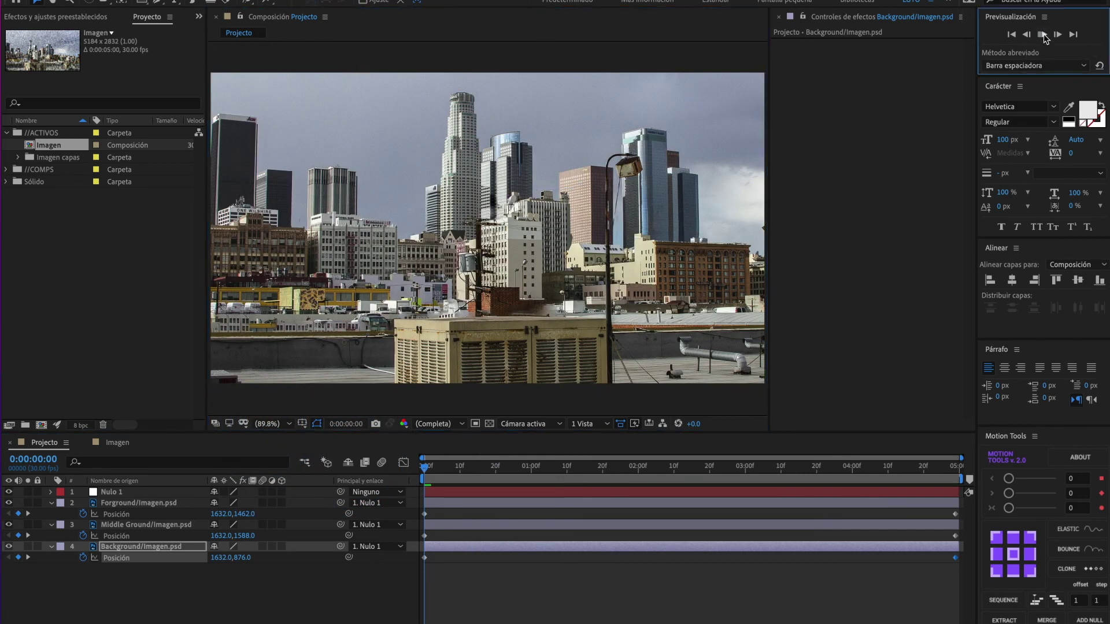